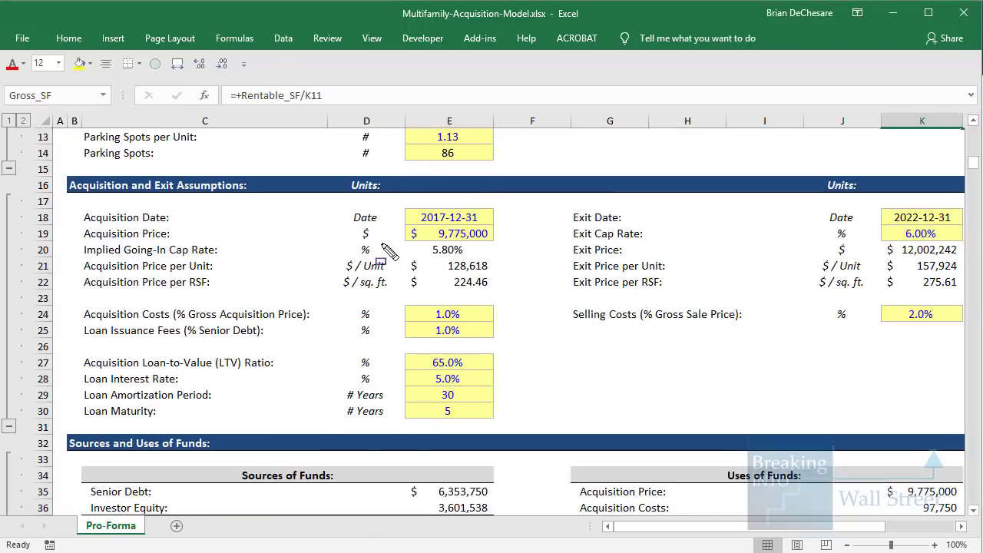
Step: Mark the acquisition price and the implied going-in cap rate with a blue box
left_click_drag(383, 222, 541, 258)
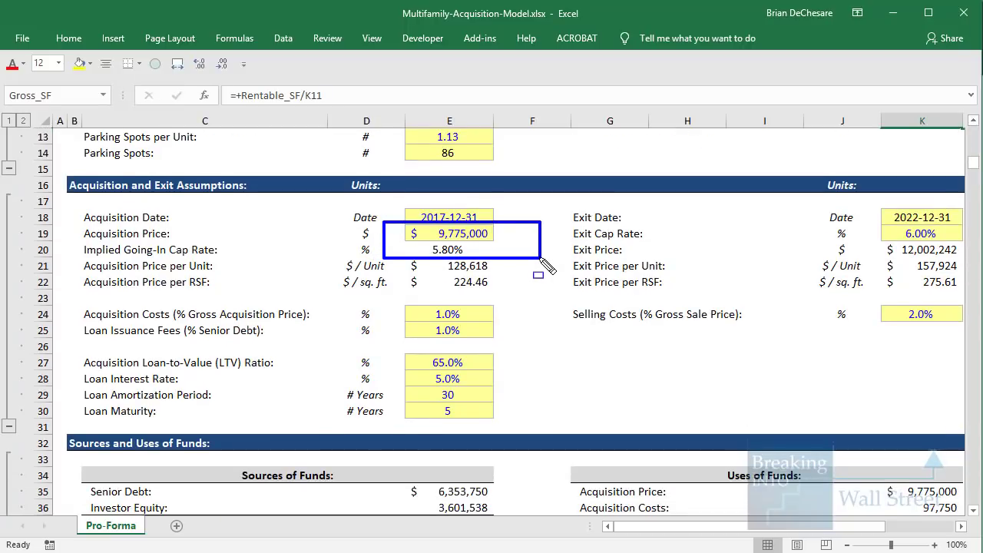
left_click(482, 265)
Step: Select the acquisition cost and loan assumptions in E24:E31, and the Sources and Uses of Funds block C32:K39
scroll(482, 266, "down", 3)
left_click_drag(456, 266, 463, 372)
scroll(261, 337, "down", 3)
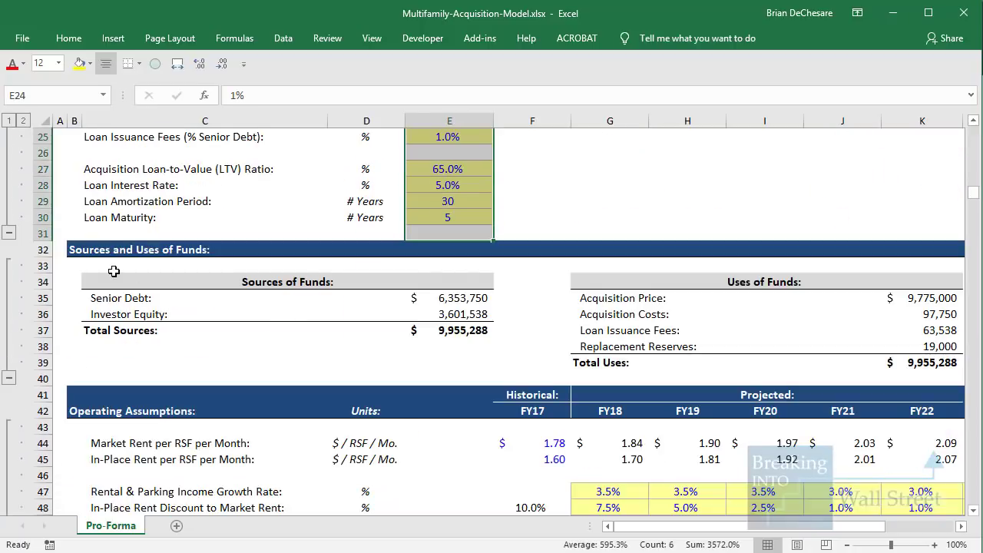
left_click_drag(107, 249, 917, 363)
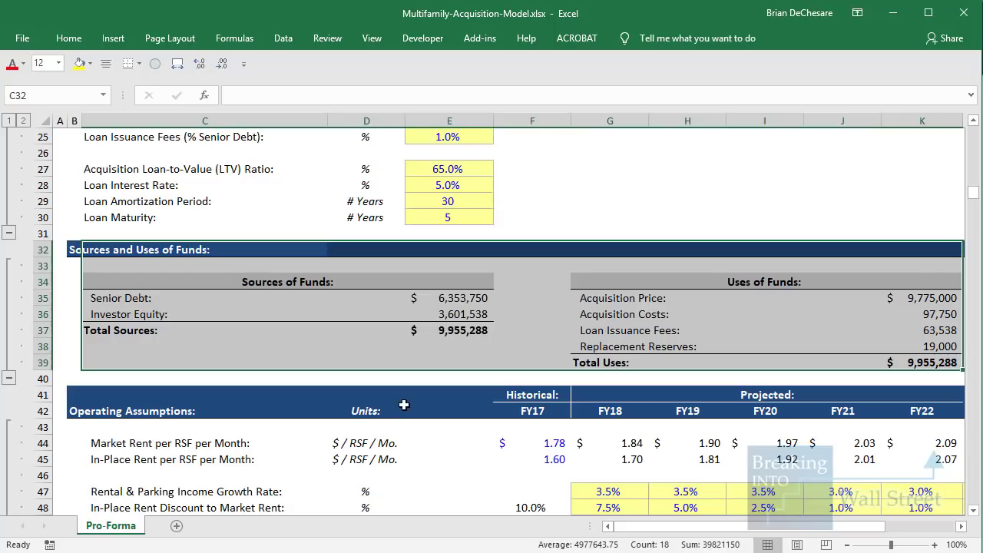
Step: Select the entire market rent and in-place rent rows, 44 and 45, in the operating assumptions
scroll(476, 347, "down", 6)
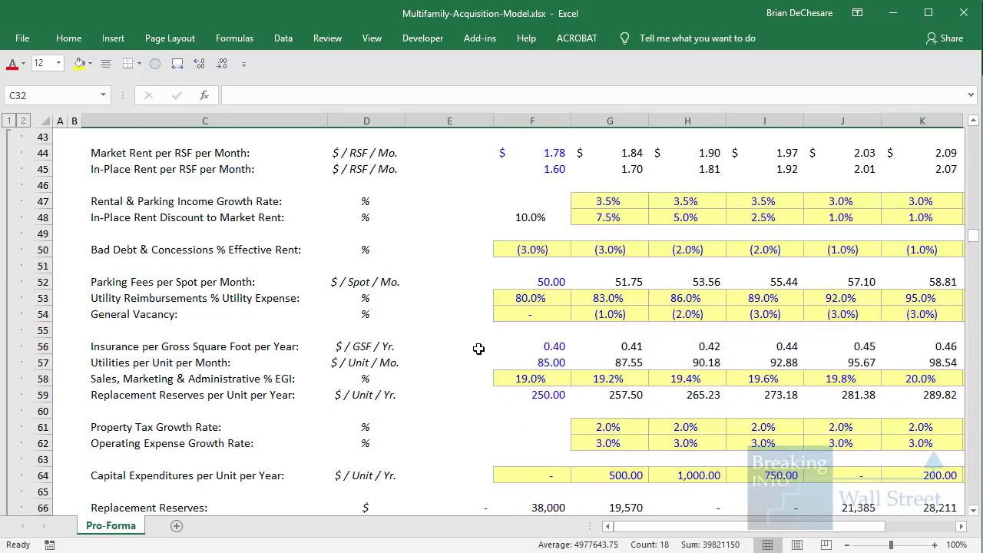
left_click(557, 245)
scroll(635, 251, "up", 1)
key("Right")
key("Up")
key("Up")
key("Up")
key("Up")
key("Up")
key("Up")
key("Up")
key("Up")
key("Up")
key("Up")
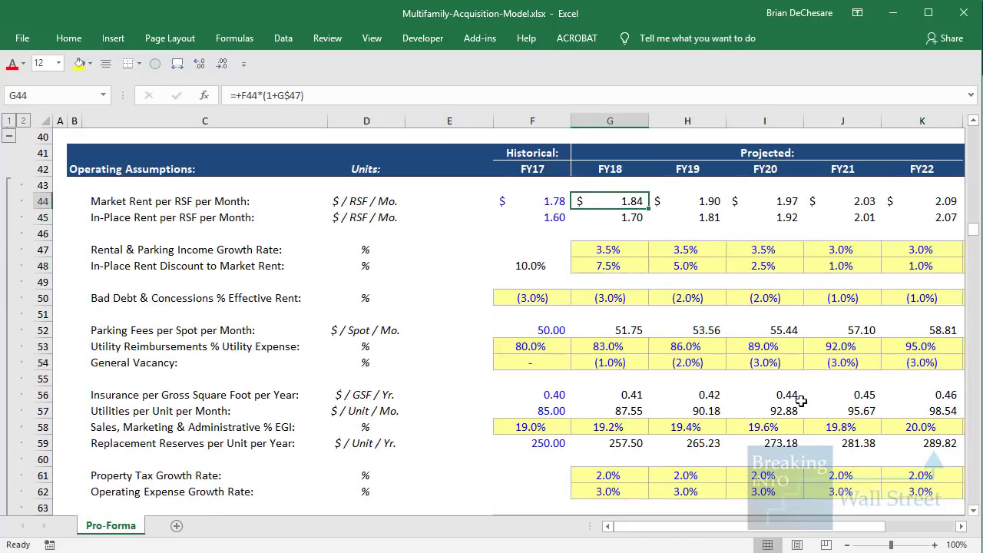
key("shift+space")
key("shift+Down")
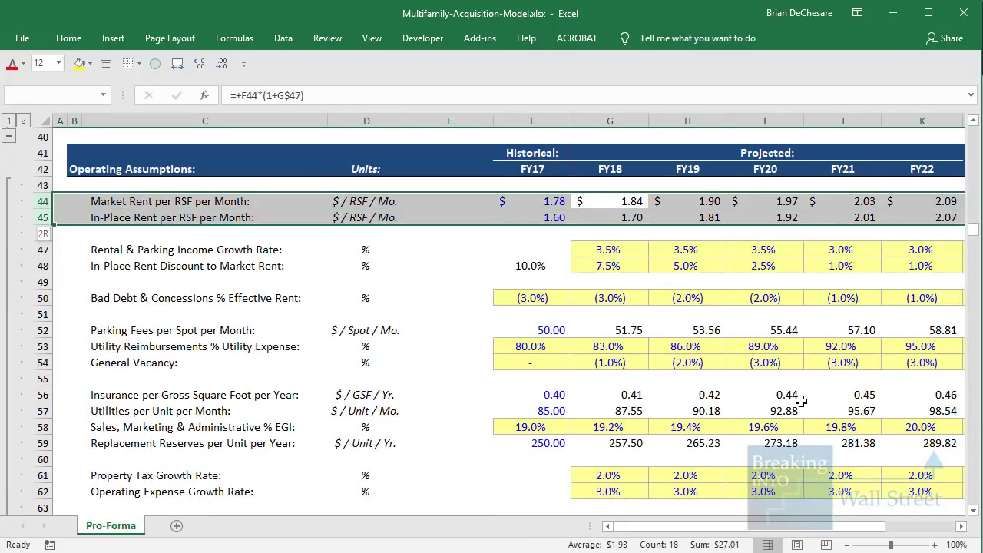
Step: Select the rental and parking income growth rates in row 47 from FY18 through the stabilized year
key("Down")
key("Down")
key("Down")
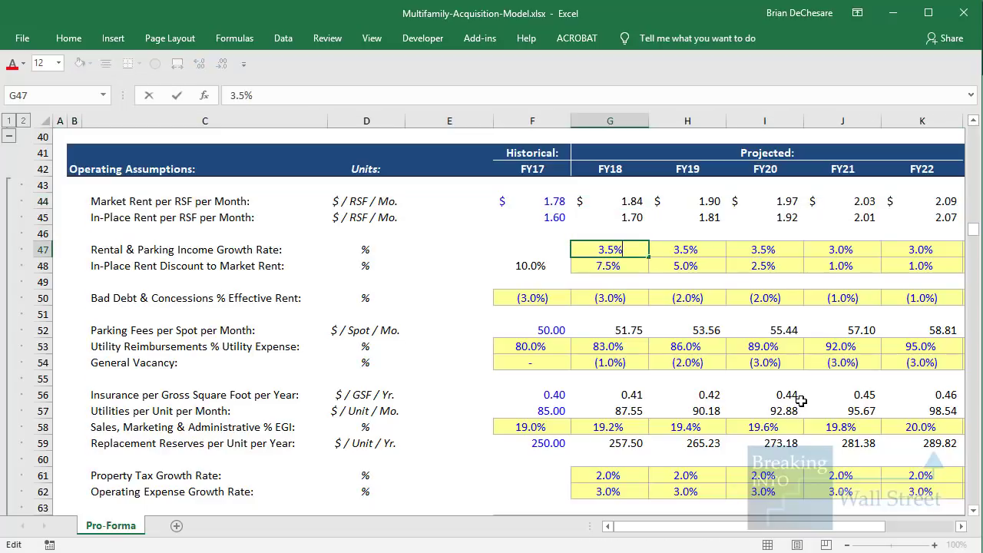
key("shift+Right")
key("shift+Right")
key("shift+Right")
key("shift+Right")
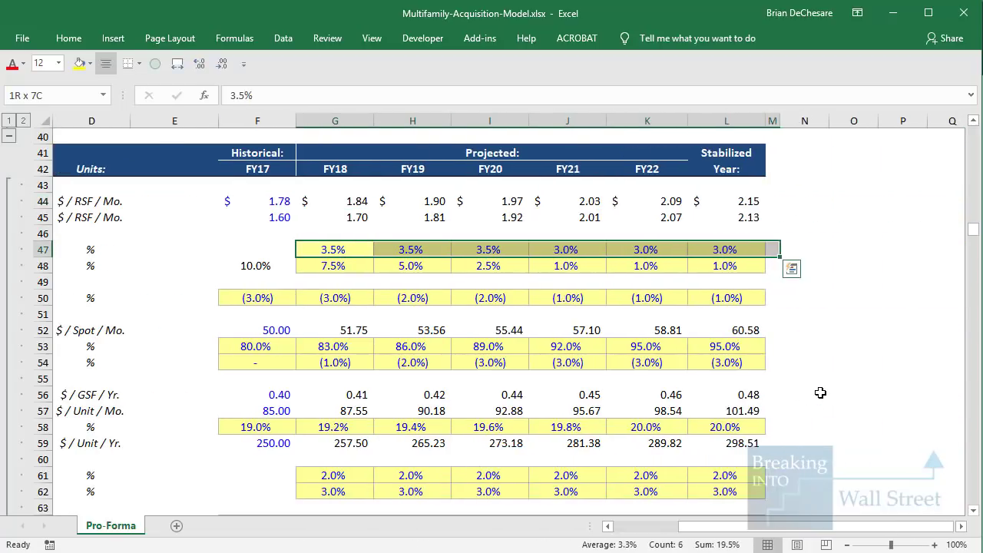
key("ctrl+Left")
key("ctrl+Left")
left_click(728, 366)
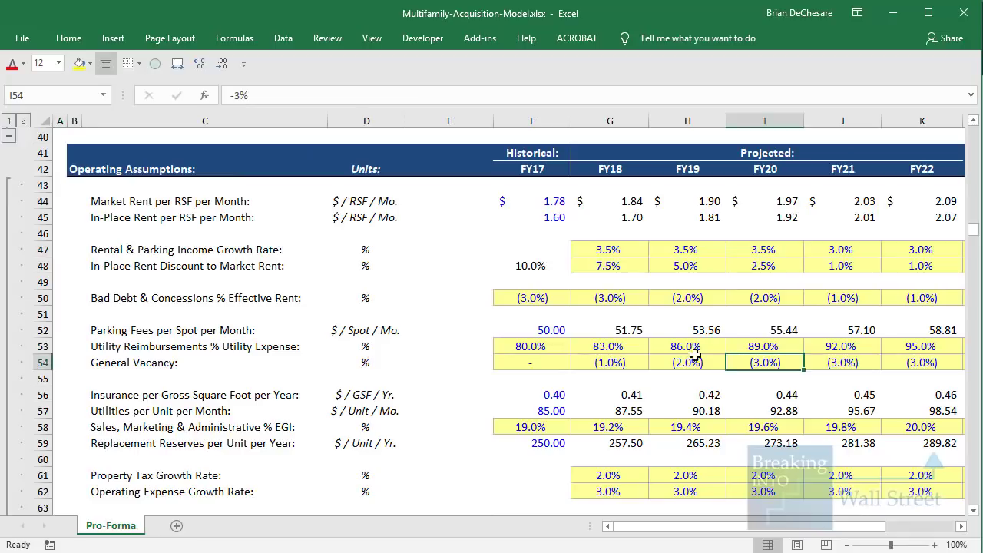
Step: Select the in-place rent discounts in row 48 from FY18 onward and mark the stabilized-year discount with a blue box
left_click(596, 271)
key("shift+Right")
key("shift+Right")
key("shift+Right")
key("shift+Right")
key("shift+Right")
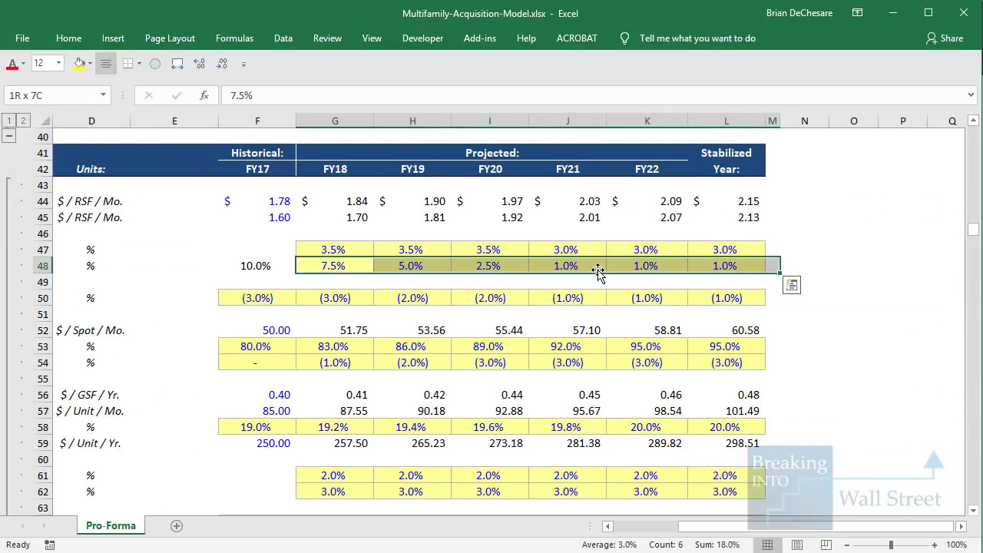
left_click(626, 347)
left_click_drag(673, 254, 781, 285)
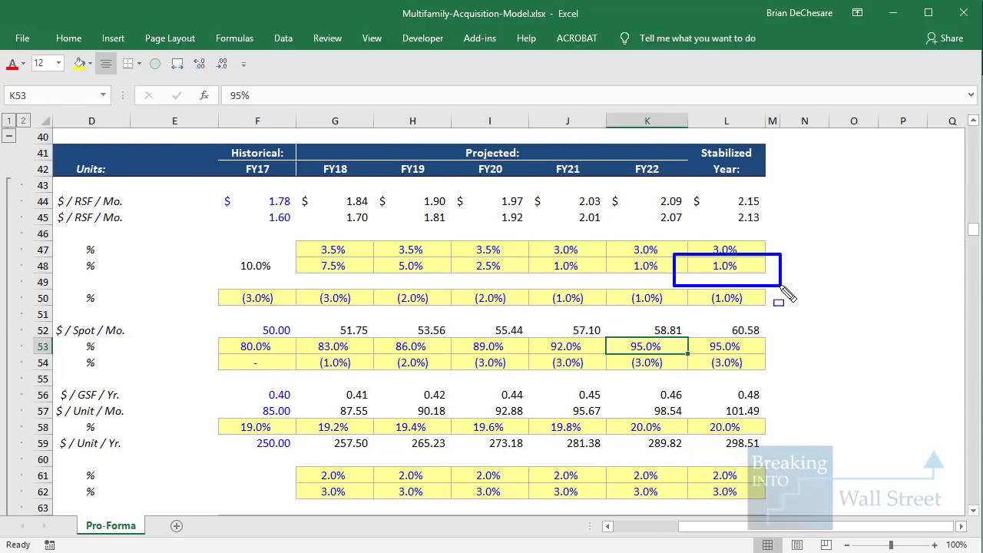
Step: Select the bad debt and concessions percentages in F50:L50
left_click(638, 526)
left_click(542, 390)
scroll(542, 390, "down", 1)
left_click_drag(532, 247, 735, 248)
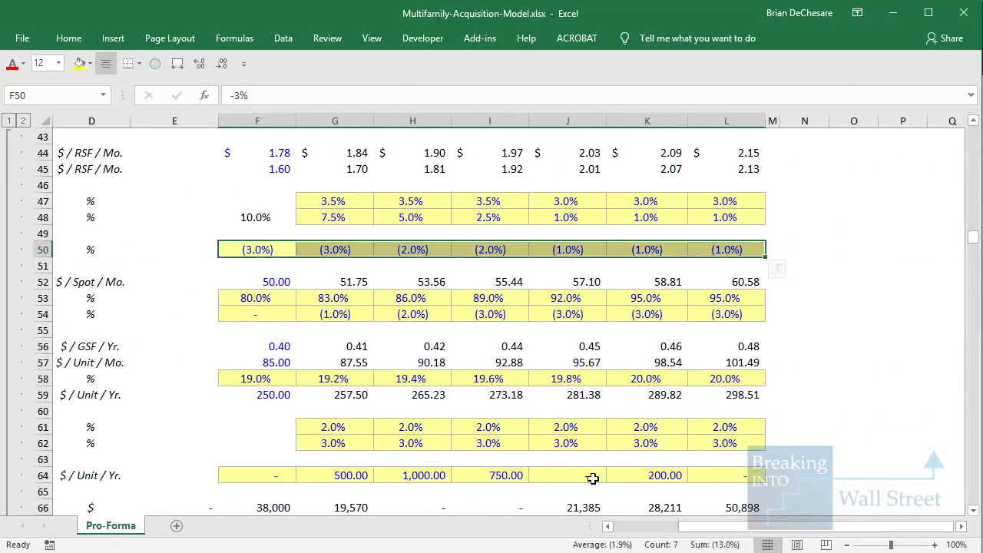
Step: Select the utility reimbursement percentages in F53:L53
left_click(638, 529)
left_click_drag(638, 531, 492, 541)
left_click(547, 374)
scroll(548, 374, "down", 1)
left_click_drag(528, 247, 708, 251)
Step: Mark the property tax and operating expense growth rate labels and their projected percentages with blue boxes
left_click(636, 527)
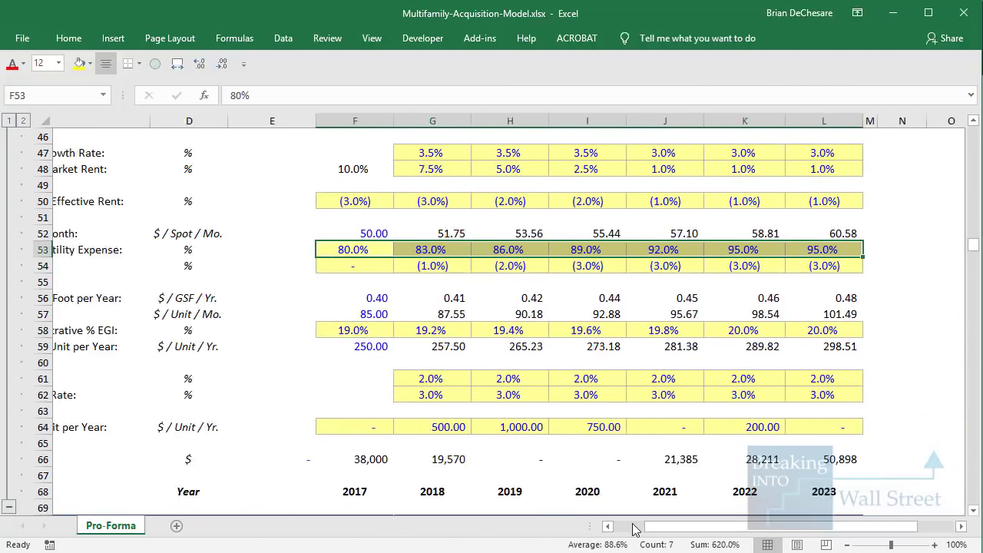
left_click(548, 362)
scroll(547, 364, "down", 1)
left_click(547, 364)
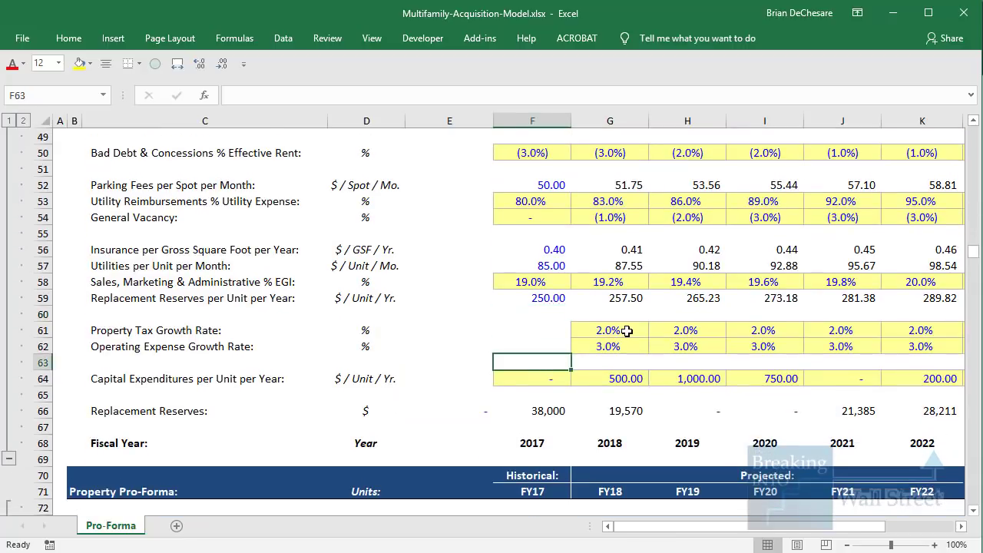
left_click(628, 330)
left_click_drag(74, 312, 277, 365)
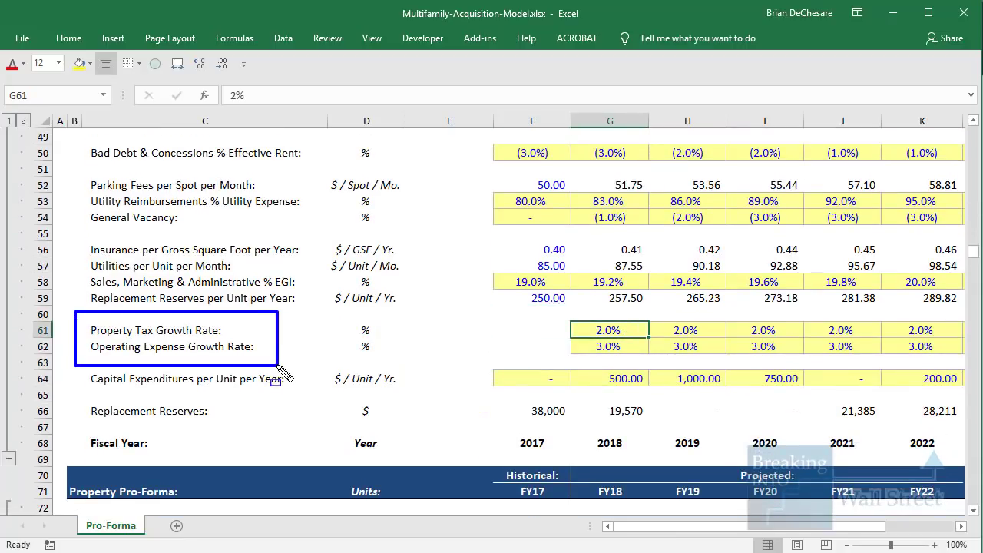
mouse_move(575, 314)
left_mouse_down()
mouse_move(591, 331)
mouse_move(895, 362)
mouse_move(979, 358)
left_mouse_up()
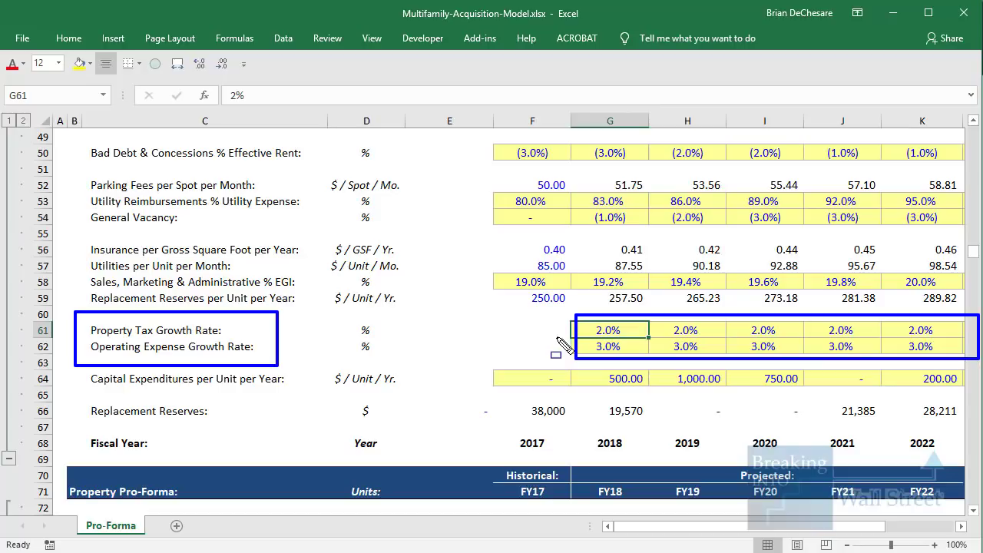
key("Escape")
Step: Select the capital expenditures per unit row, and mark the general vacancy rates for FY17 and the stabilized year with blue boxes
mouse_move(517, 377)
left_mouse_down()
mouse_move(703, 391)
mouse_move(927, 391)
left_mouse_up()
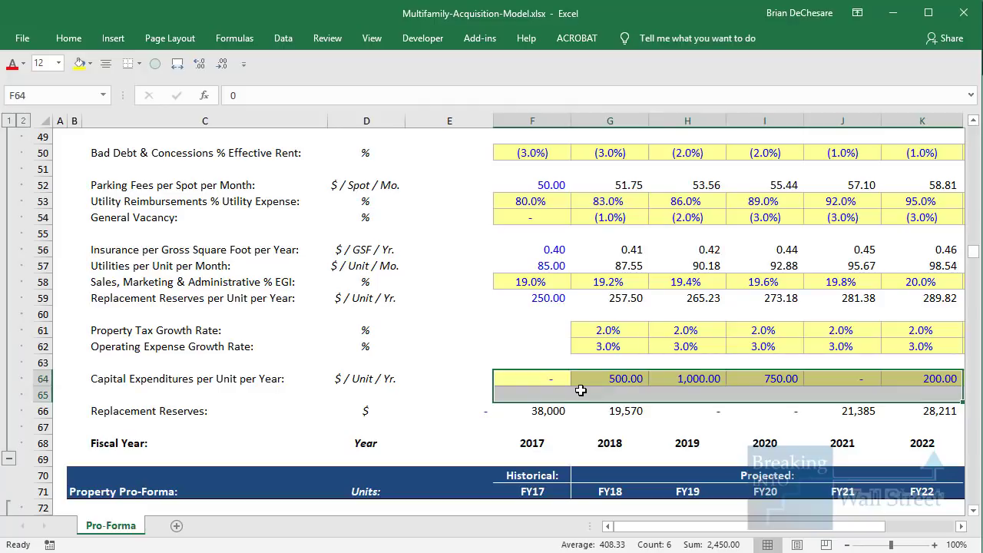
scroll(600, 377, "up", 1)
left_click_drag(542, 269, 758, 266)
left_click(726, 346)
left_click_drag(215, 255, 297, 278)
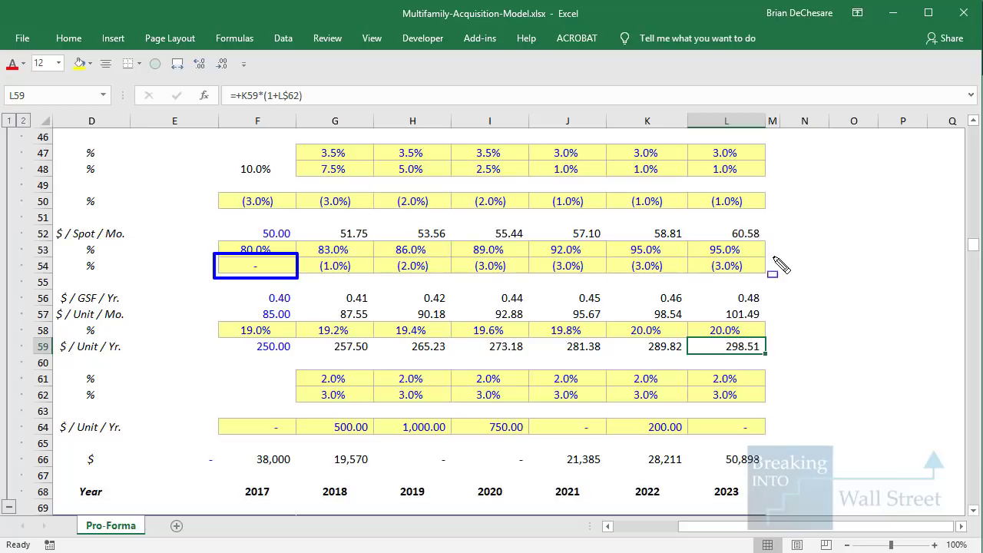
left_click_drag(694, 255, 777, 277)
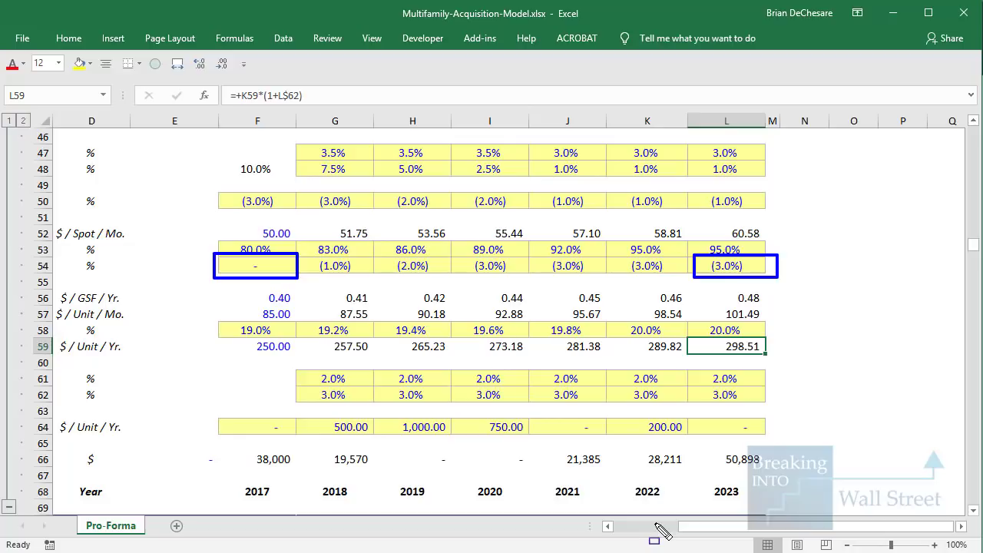
left_click_drag(653, 527, 640, 527)
scroll(638, 383, "up", 3)
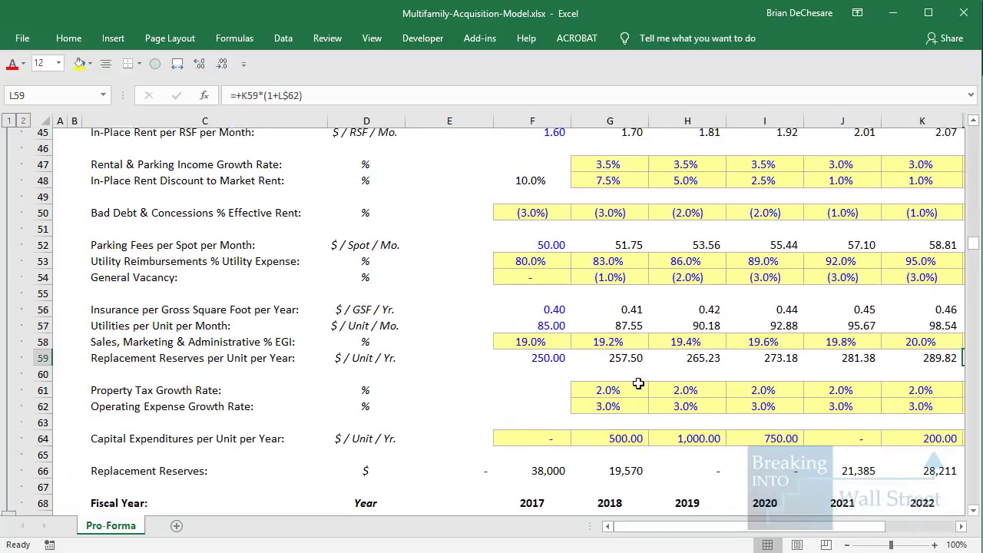
scroll(638, 382, "down", 3)
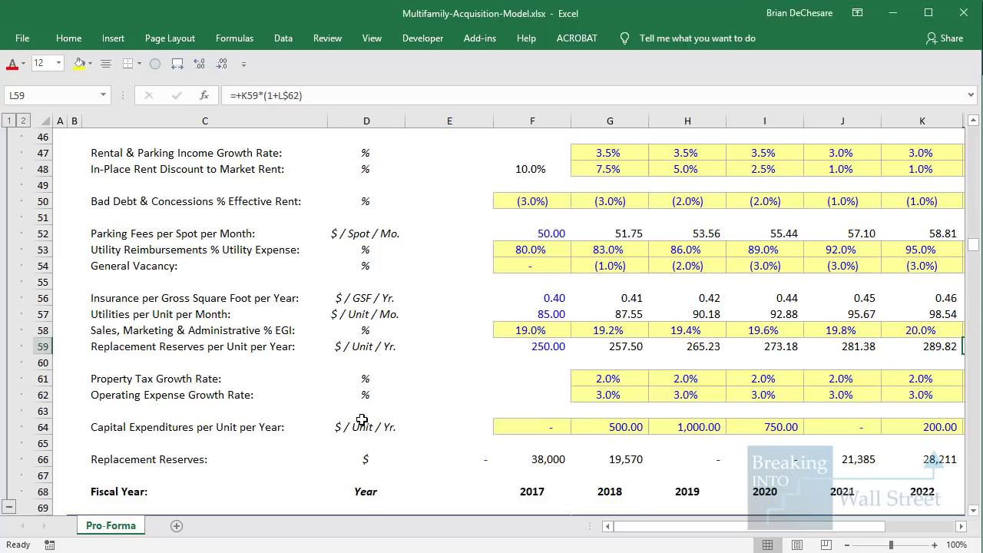
Step: Inspect the FY18 base rental income formula in G74 of the Property Pro-Forma without changing it
scroll(382, 384, "down", 8)
left_click(628, 201)
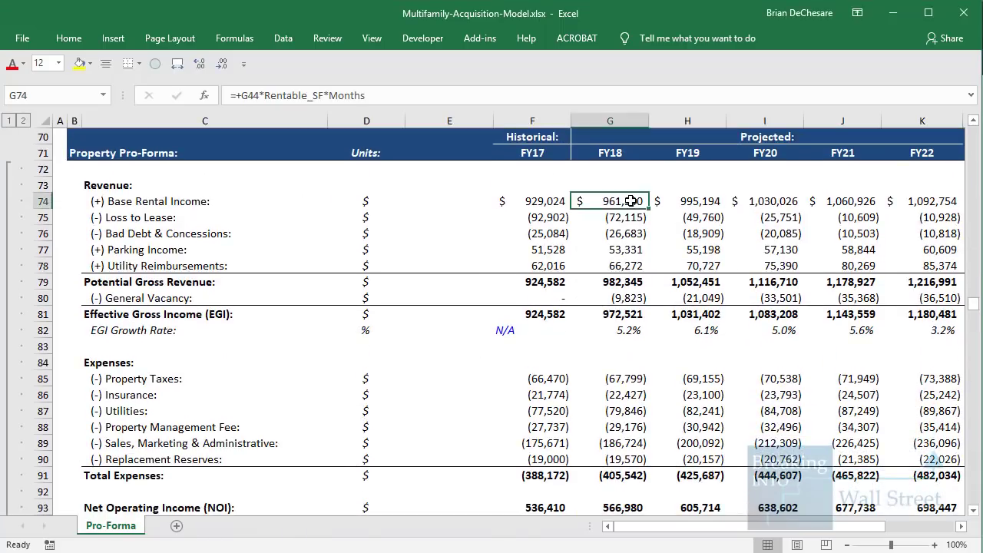
scroll(652, 222, "down", 1)
scroll(642, 221, "up", 1)
key("F2")
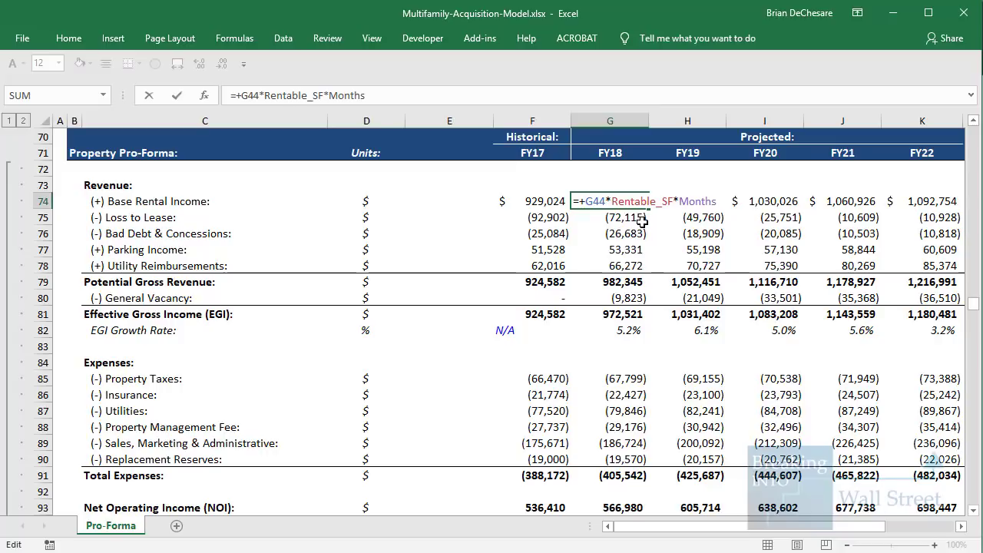
key("Escape")
Step: Select the revenue rows one at a time, from base rental income in row 74 to utility reimbursements in row 78
key("shift+space")
key("Down")
key("shift+space")
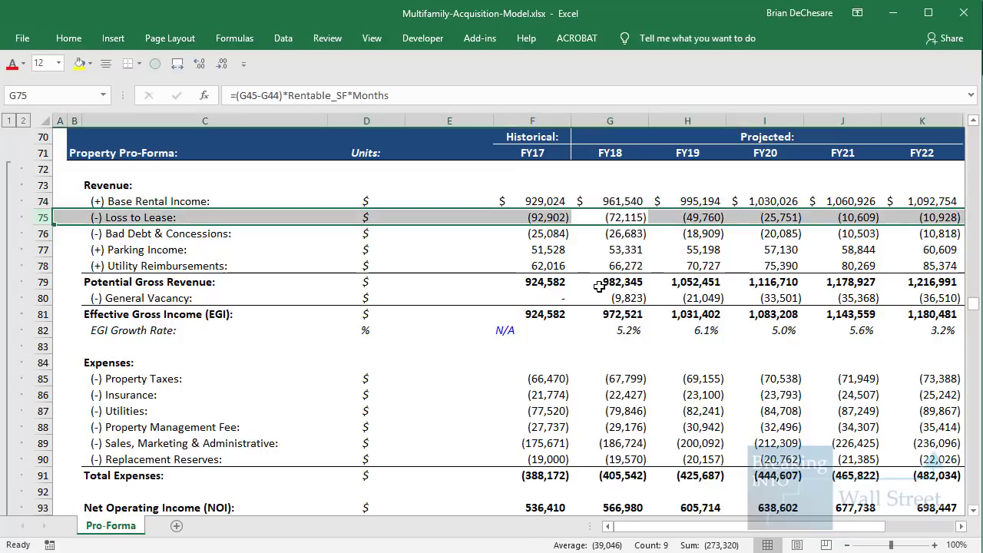
key("Down")
key("shift+space")
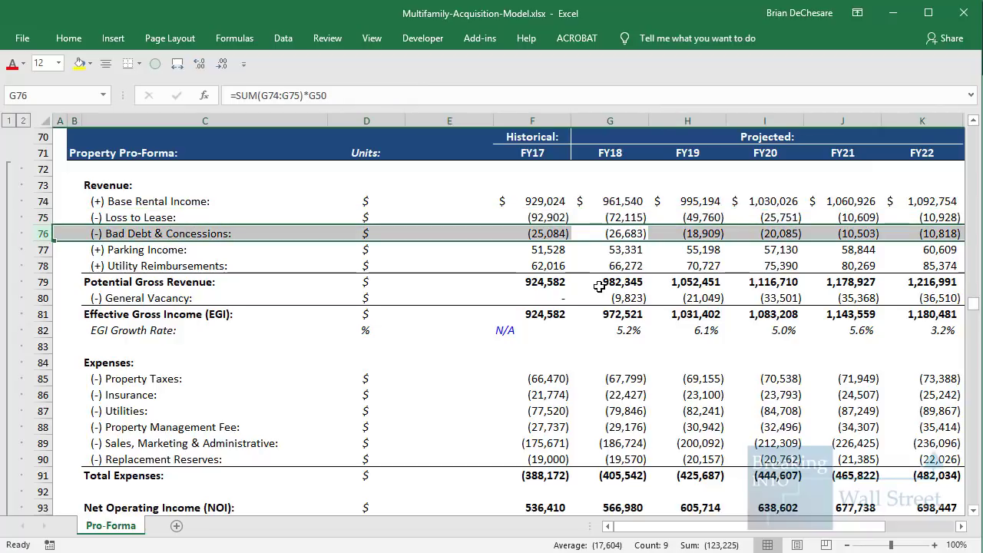
key("Down")
key("shift+space")
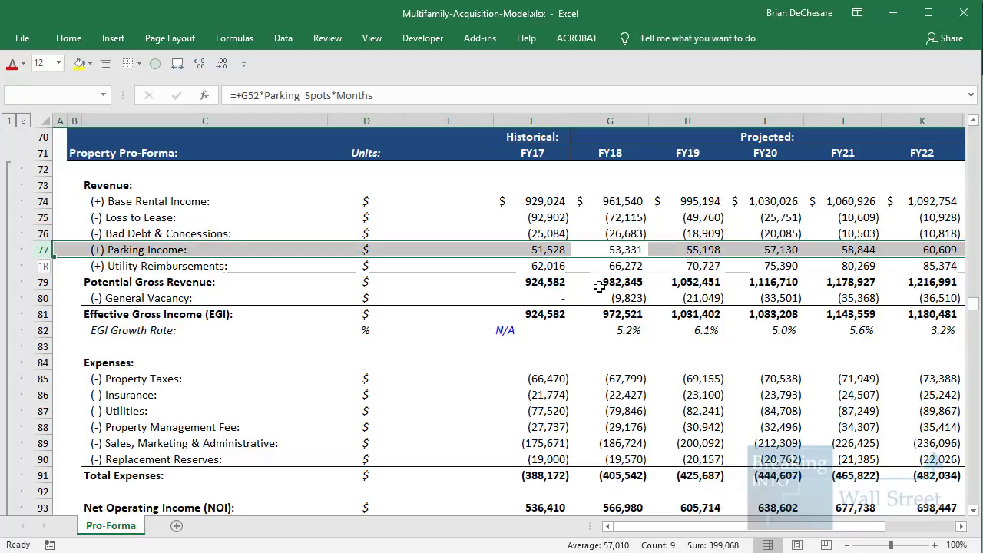
key("Down")
key("shift+space")
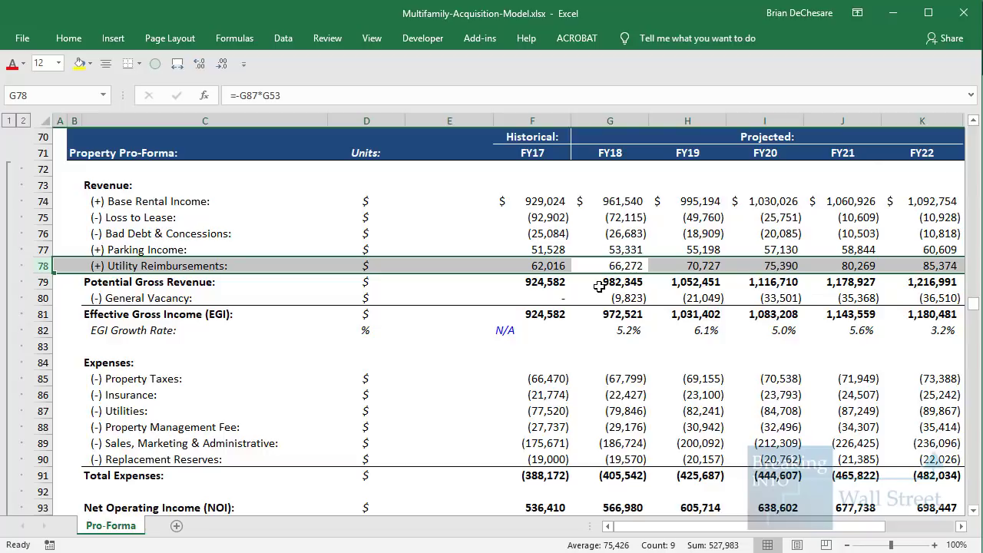
Step: Select the general vacancy row 80, and its projected amounts from FY18 through the stabilized year in G80:L80
key("Down")
key("Down")
key("shift+space")
scroll(595, 296, "down", 1)
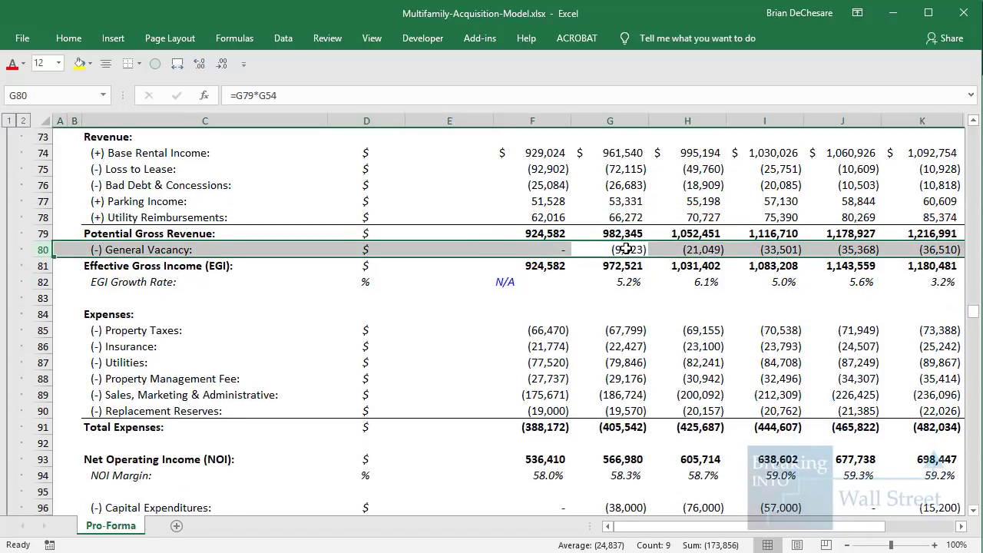
left_click(624, 248)
key("shift+Right")
key("shift+Right")
key("shift+Right")
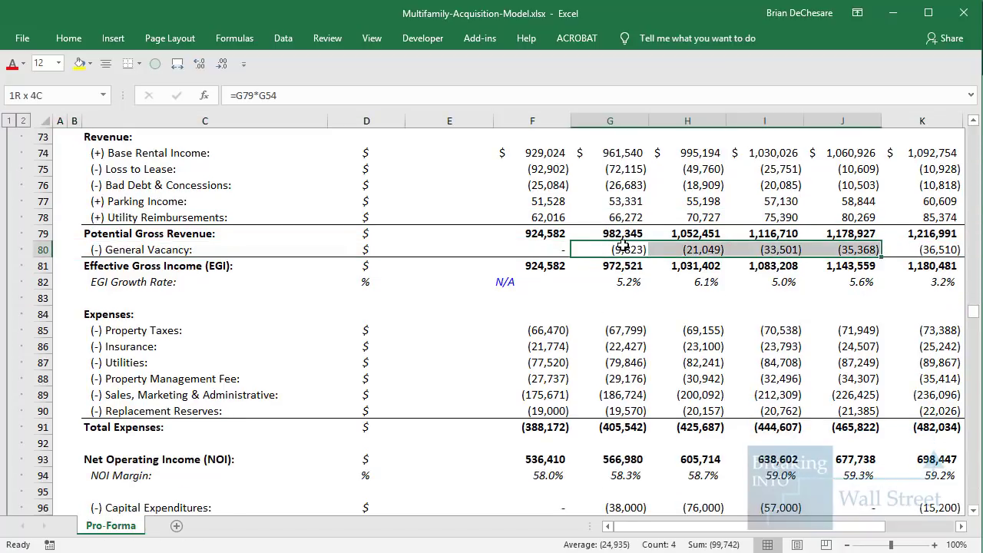
key("shift+Right")
key("shift+Right")
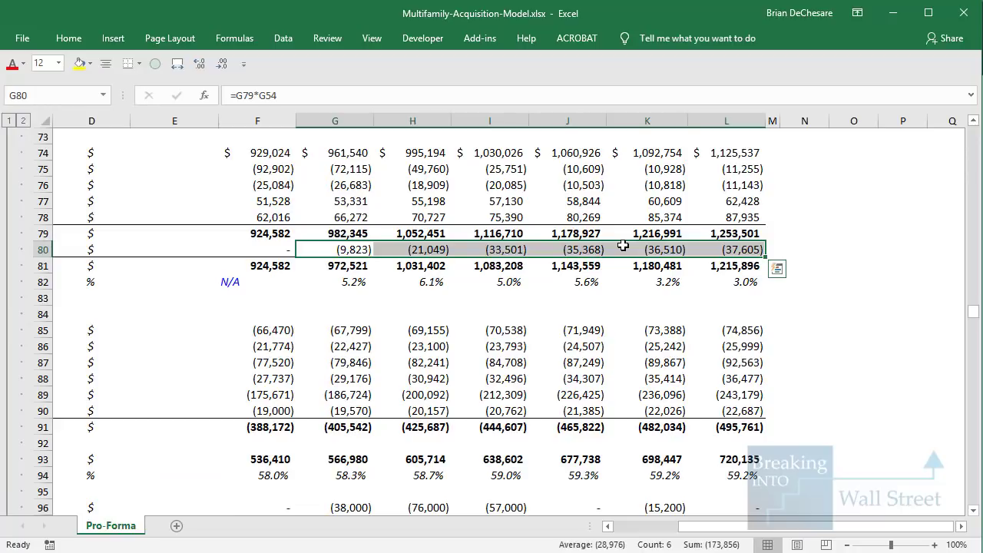
key("ctrl+Left")
key("ctrl+Left")
key("ctrl+Left")
Step: Select the entire expense rows 85 to 90, from property taxes through replacement reserves
left_click(588, 328)
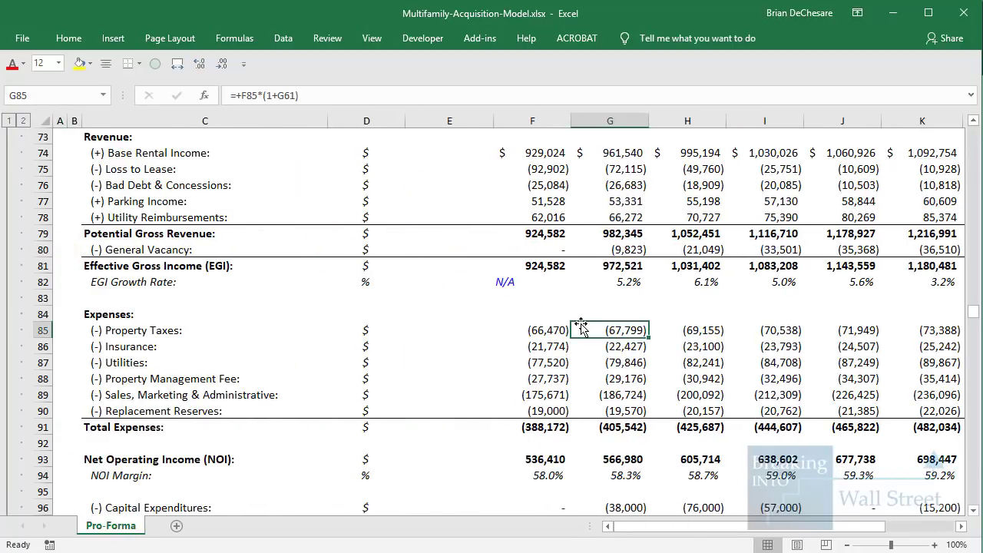
scroll(564, 307, "down", 1)
left_click(553, 280)
key("shift+space")
key("shift+Down")
key("shift+Down")
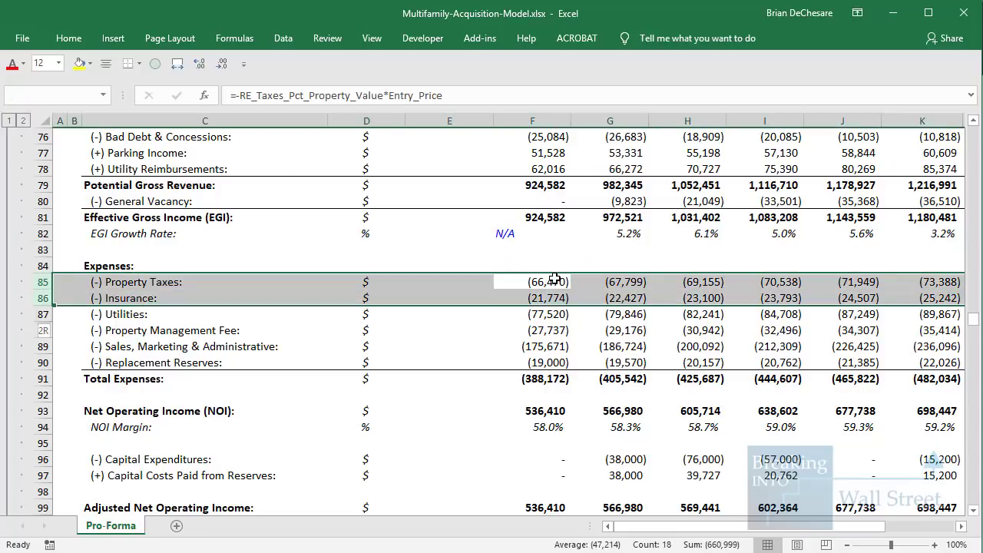
key("shift+Down")
key("shift+Down")
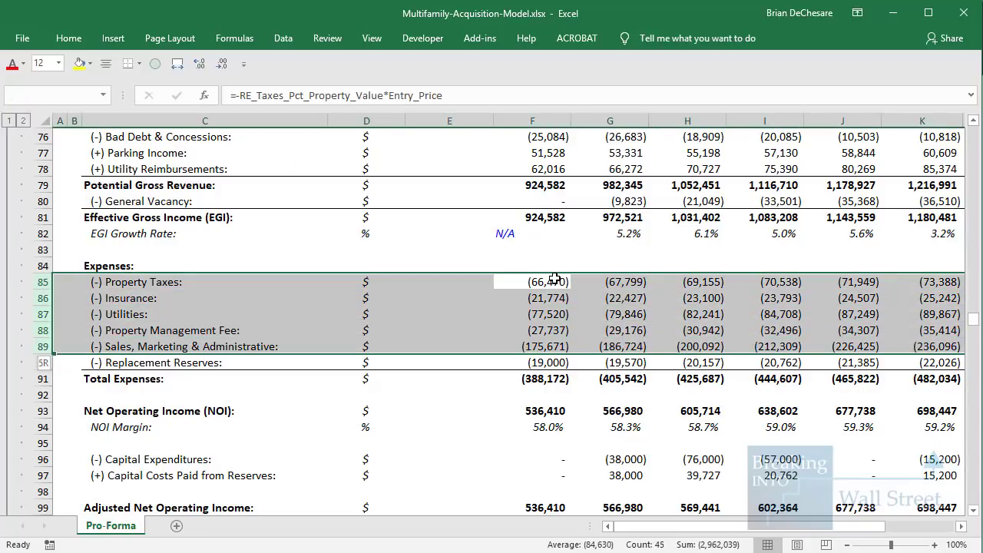
key("shift+Down")
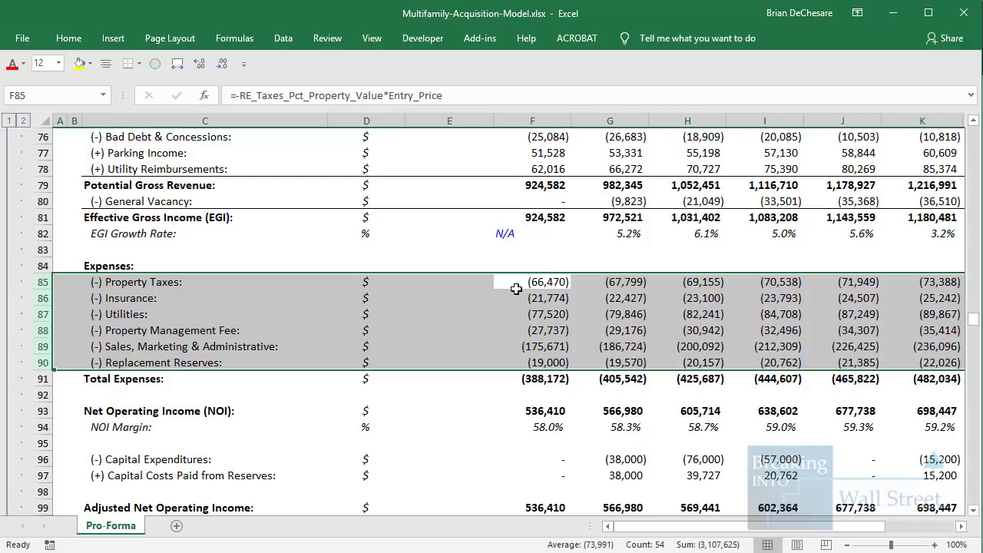
Step: Open the FY17 Net Operating Income formula in F93 to inspect its references
scroll(526, 330, "down", 1)
left_click(533, 362)
key("F2")
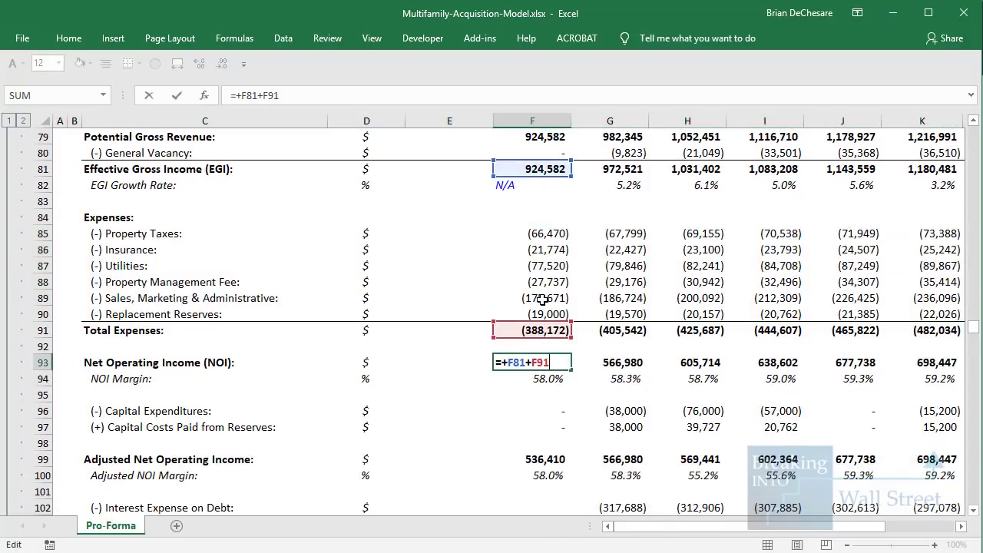
Step: Inspect the FY17 capital expenditures formula in F96 and select the entire capital expenditures and reserve-funded cost rows, 96 and 97
scroll(541, 296, "up", 3)
scroll(542, 299, "down", 4)
left_click(553, 361)
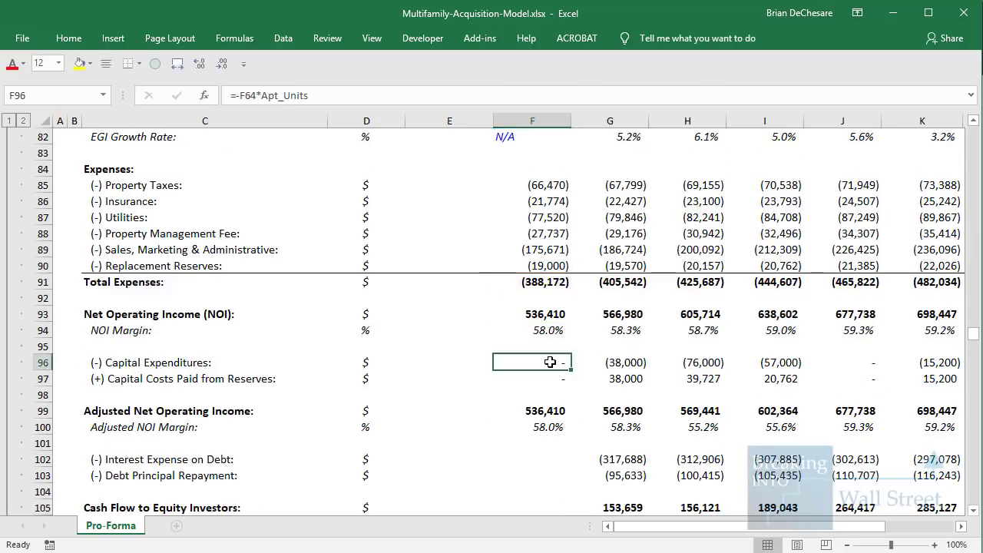
key("F2")
scroll(549, 362, "down", 2)
key("Escape")
key("shift+space")
key("shift+Down")
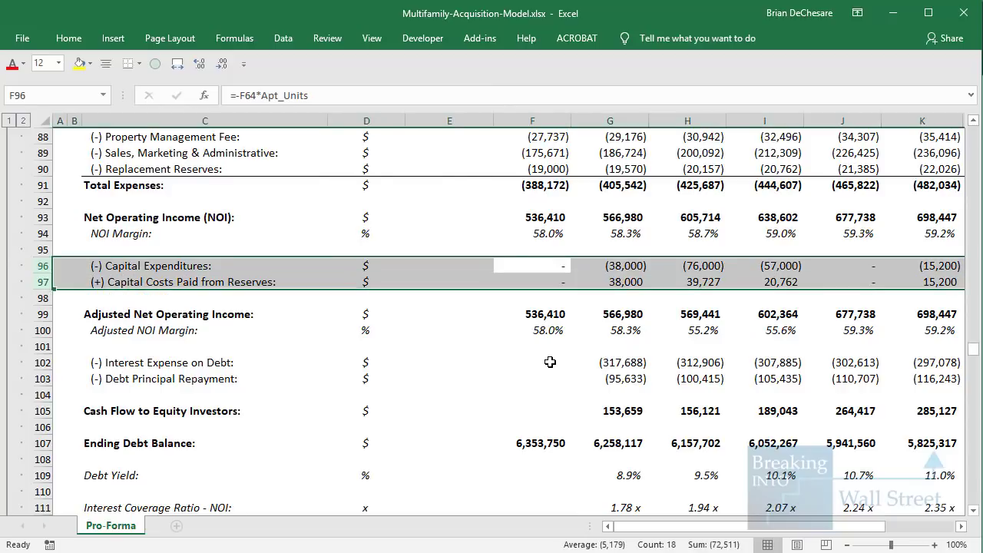
Step: Step across the capital expenditures in row 96 from FY17 to FY22 and back to the row label in C96
key("Right")
key("Right")
key("Right")
key("Right")
key("Right")
key("Right")
key("Right")
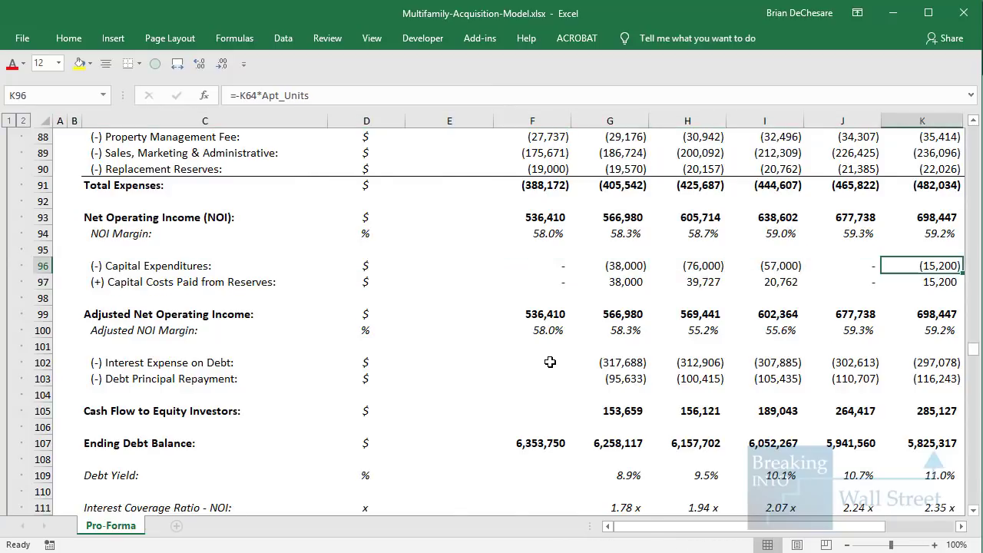
key("Left")
key("Left")
key("Left")
key("Left")
key("Left")
key("Left")
key("Left")
key("Left")
key("Left")
key("Left")
key("Left")
key("Left")
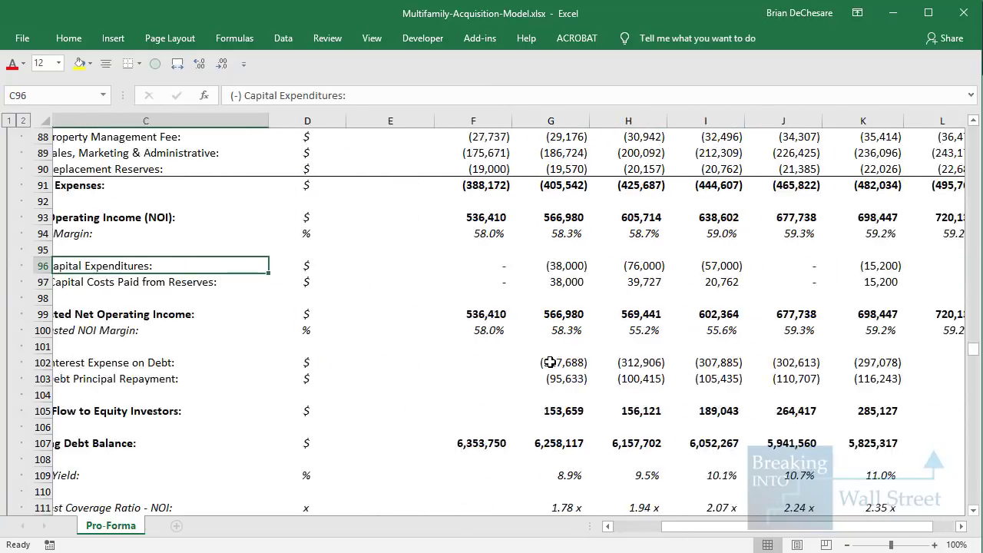
Step: Temporarily box the Adjusted Net Operating Income and margin figures for FY17 through FY21 in rows 99 and 100
left_click(550, 362)
scroll(552, 361, "down", 1)
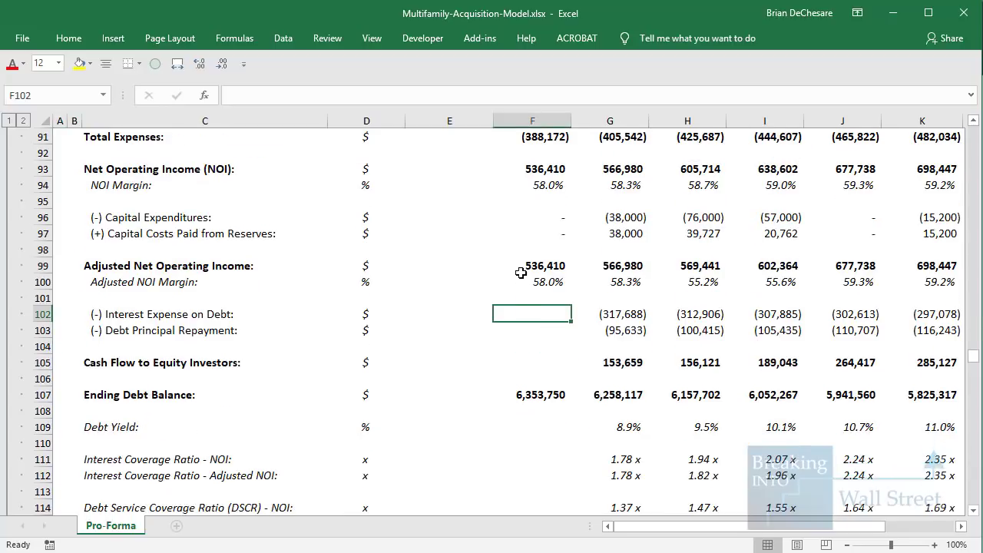
left_click_drag(510, 246, 912, 297)
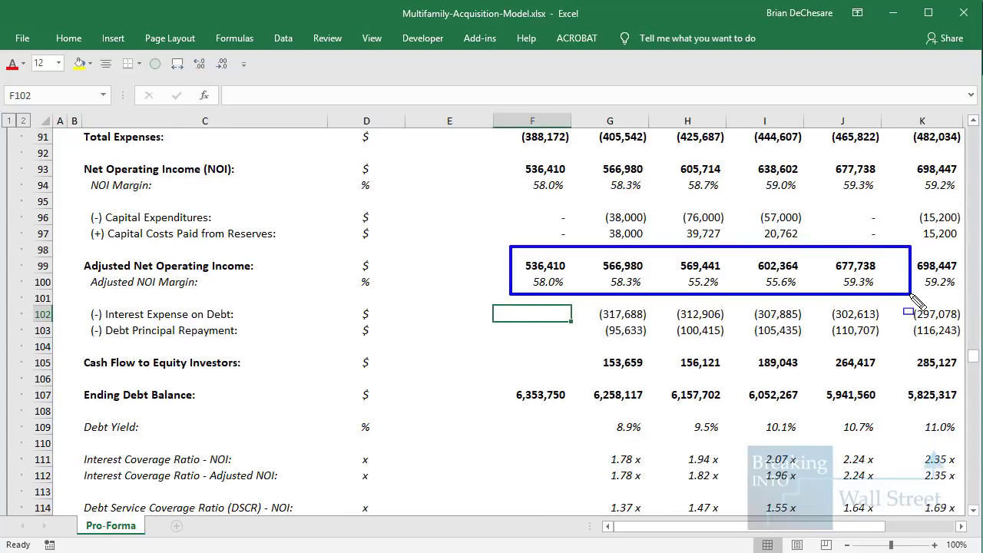
key("Escape")
Step: Open the FY18 interest expense formula in G102 and box its loan interest rate, amortization period and senior debt inputs
double_click(615, 315)
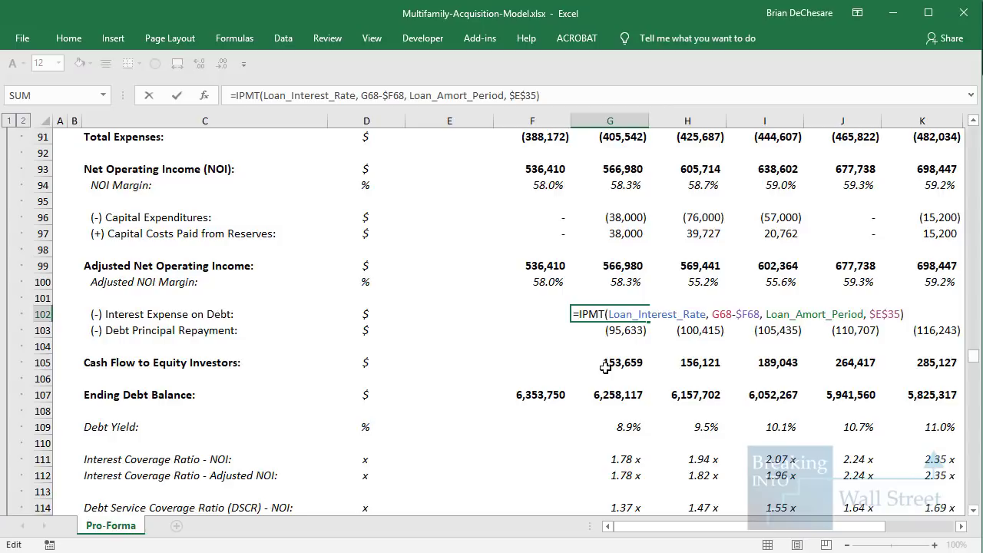
scroll(606, 367, "up", 20)
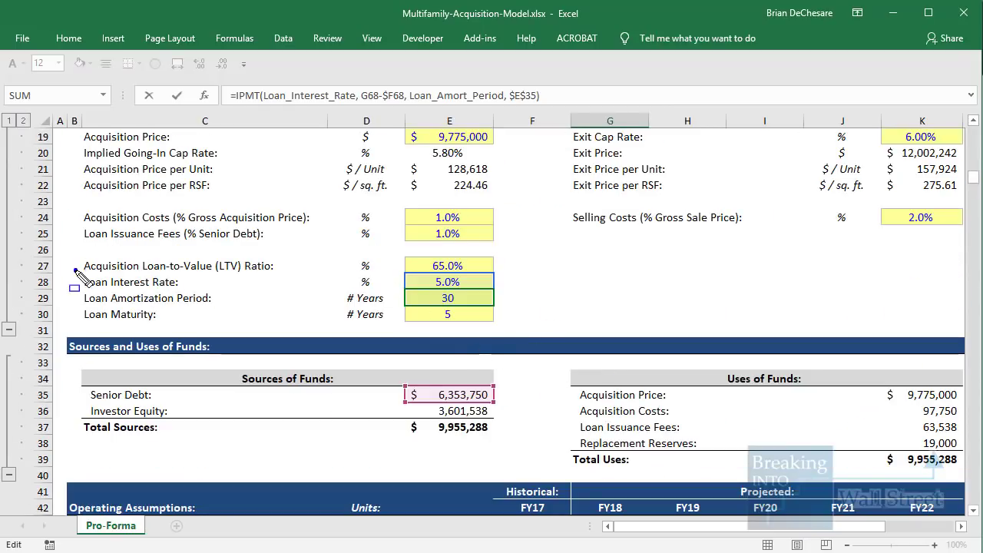
left_click_drag(75, 269, 513, 310)
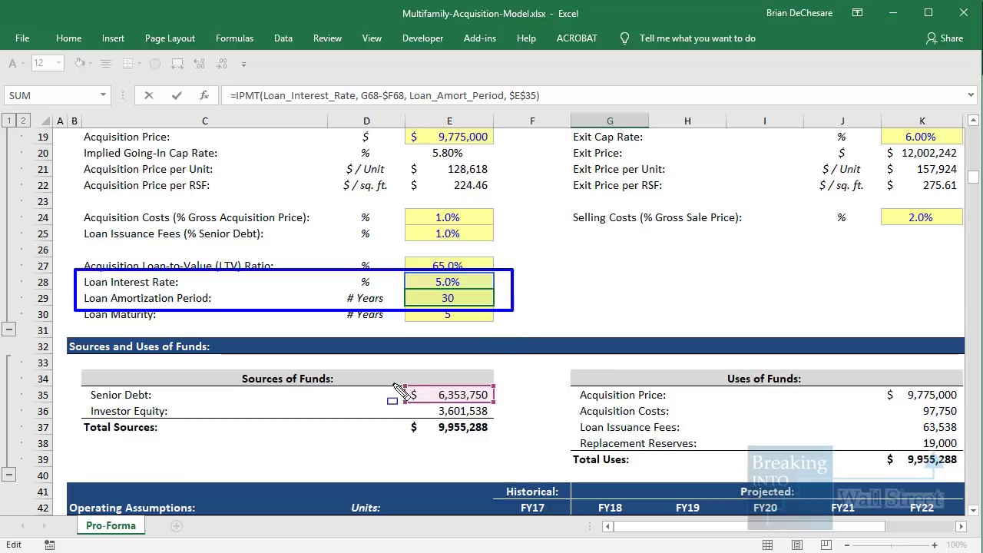
left_click_drag(393, 384, 510, 408)
key("Escape")
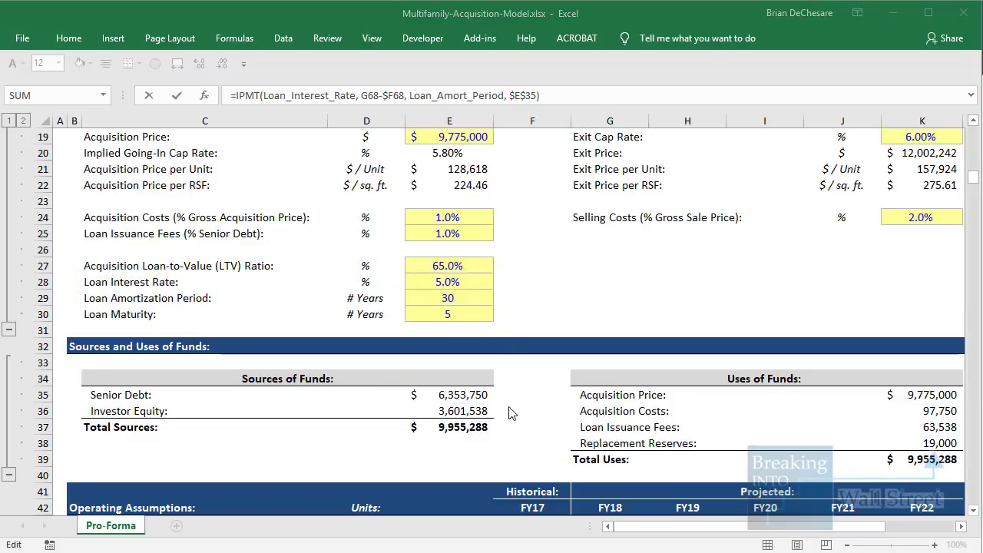
scroll(461, 411, "down", 20)
scroll(509, 406, "down", 2)
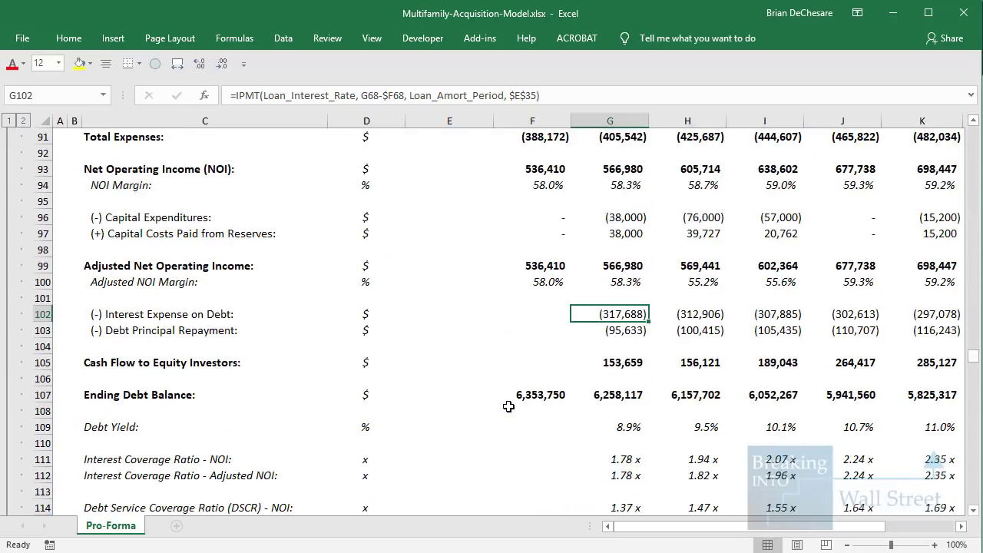
Step: Enter =SUM(G102:G103) in G104 to total the FY18 interest expense and debt principal repayment
key("F2")
key("Return")
key("Down")
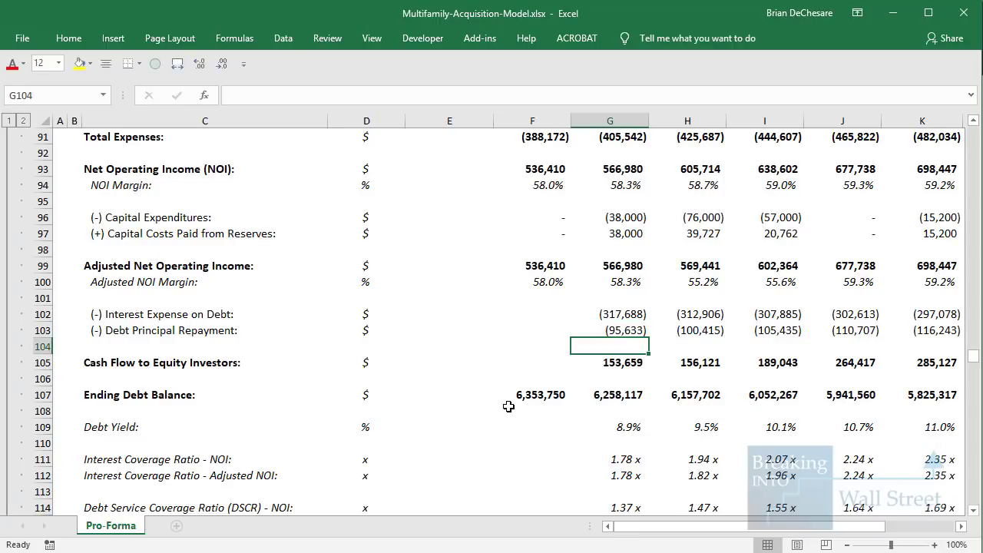
type("=SUM(")
key("Up")
key("shift+Up")
type(")")
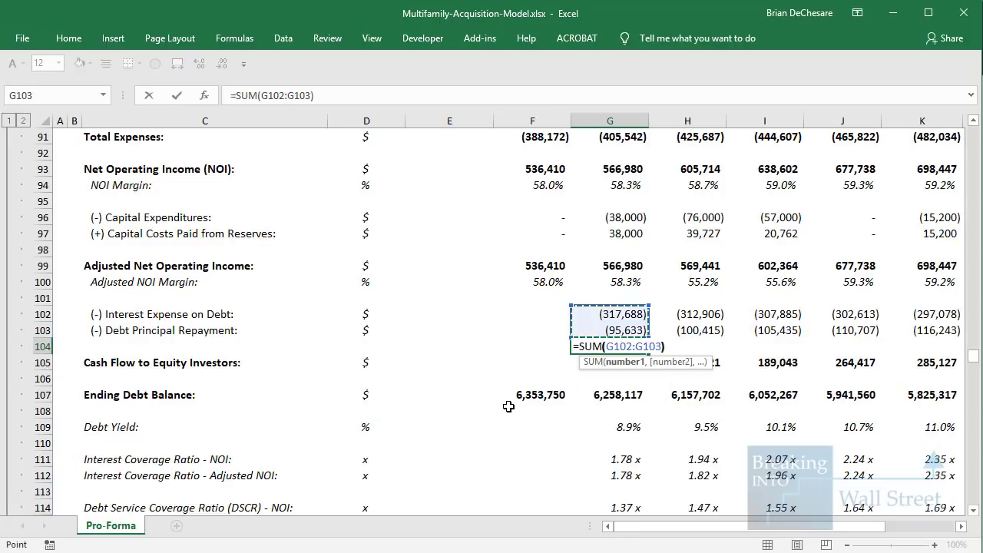
key("ctrl+Return")
Step: Fill the debt service total across G104:K104 and clear the temporary sums from that row
key("shift+Right")
key("shift+Right")
key("shift+Right")
key("shift+Right")
key("shift+Right")
key("shift+Right")
key("shift+Left")
key("shift+Left")
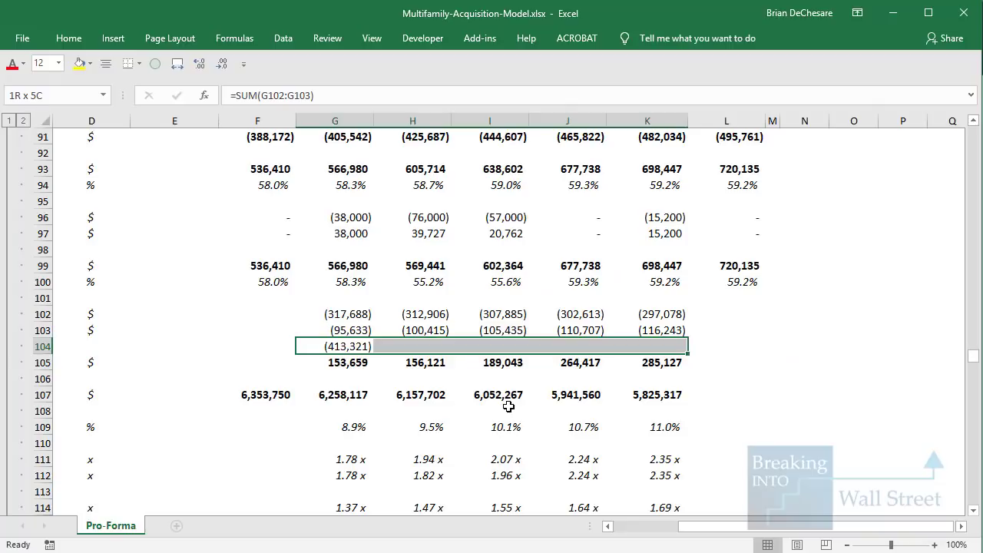
key("ctrl+r")
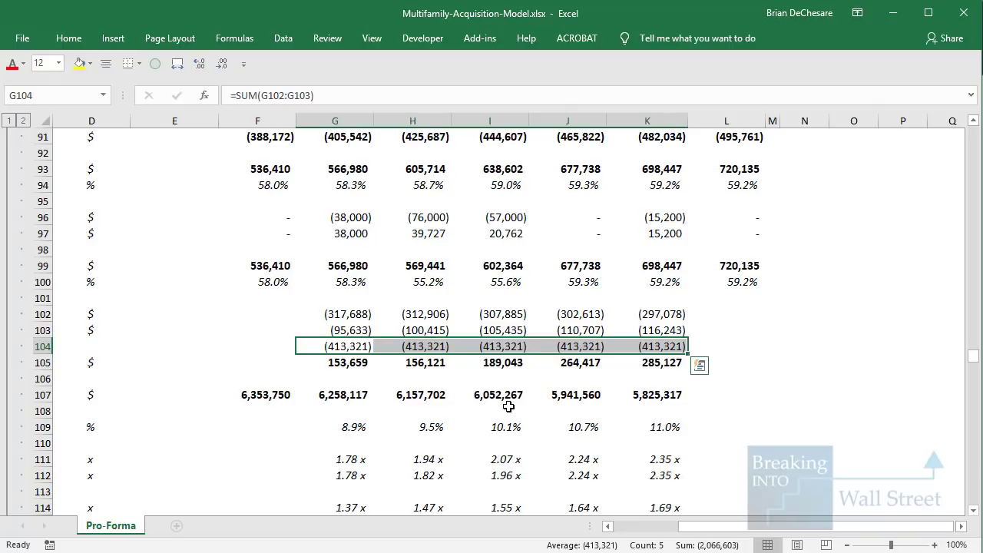
key("Delete")
scroll(508, 407, "left", 3)
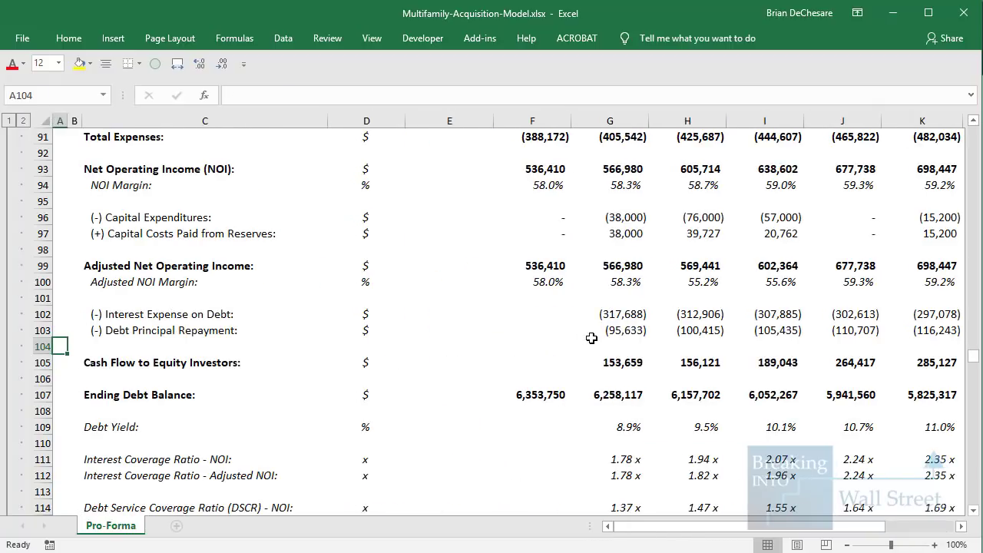
Step: Select the FY18 ending debt balance in G107 and the debt balance and credit ratio block F107:J115
left_click(603, 347)
scroll(628, 380, "down", 1)
left_click(611, 345)
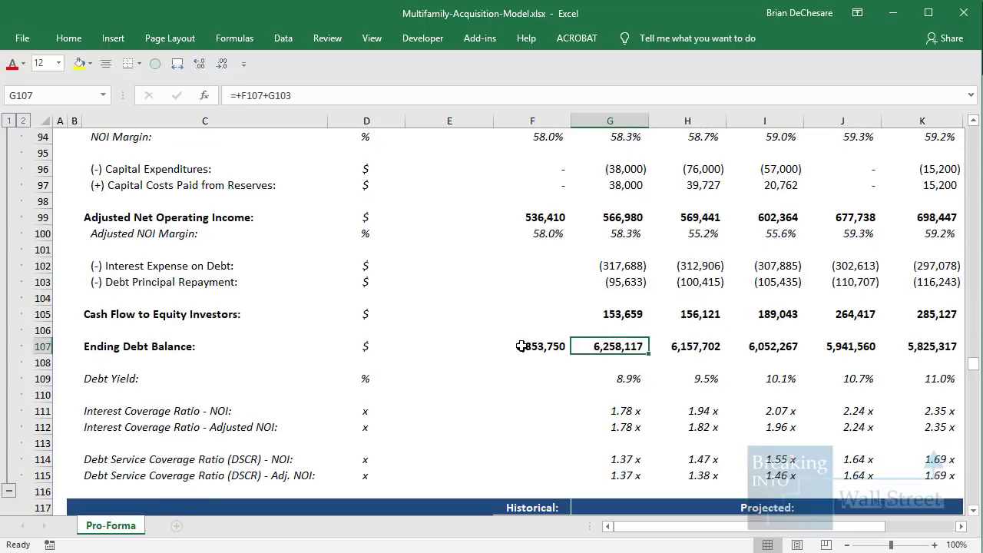
left_click_drag(524, 346, 848, 471)
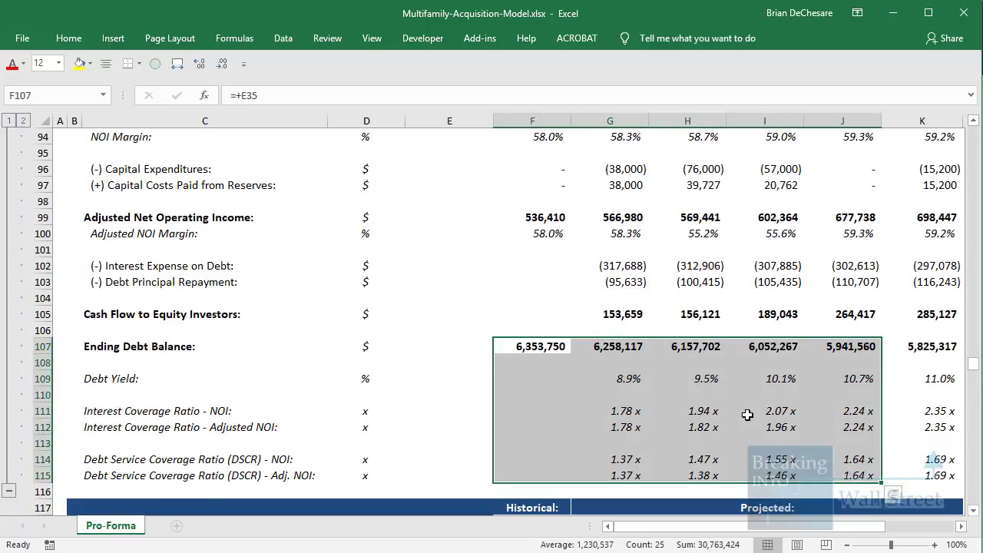
scroll(748, 415, "down", 2)
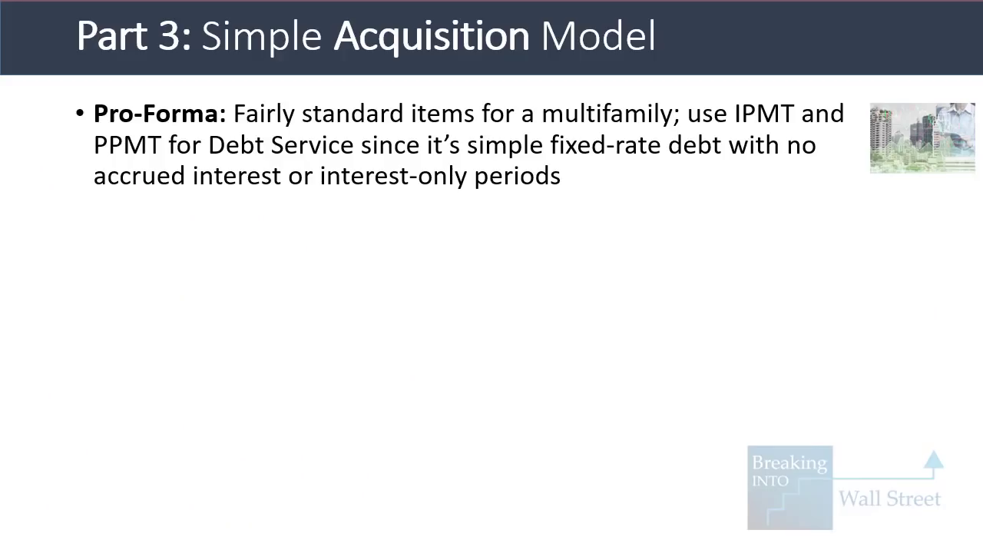
key("Right")
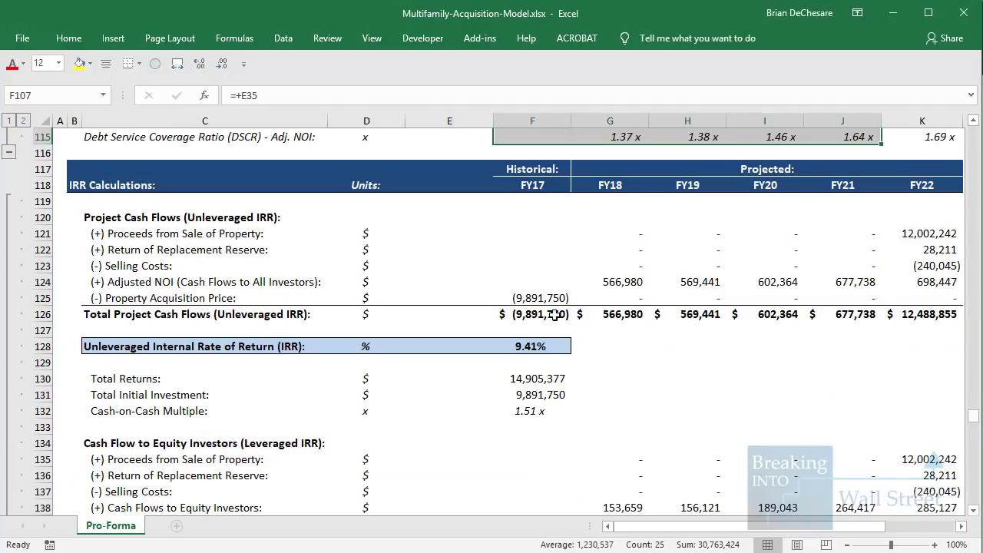
Step: Inspect the initial equity investment formula in F140 and jump to its source, the investor equity in E36
left_click(554, 315)
scroll(626, 381, "down", 3)
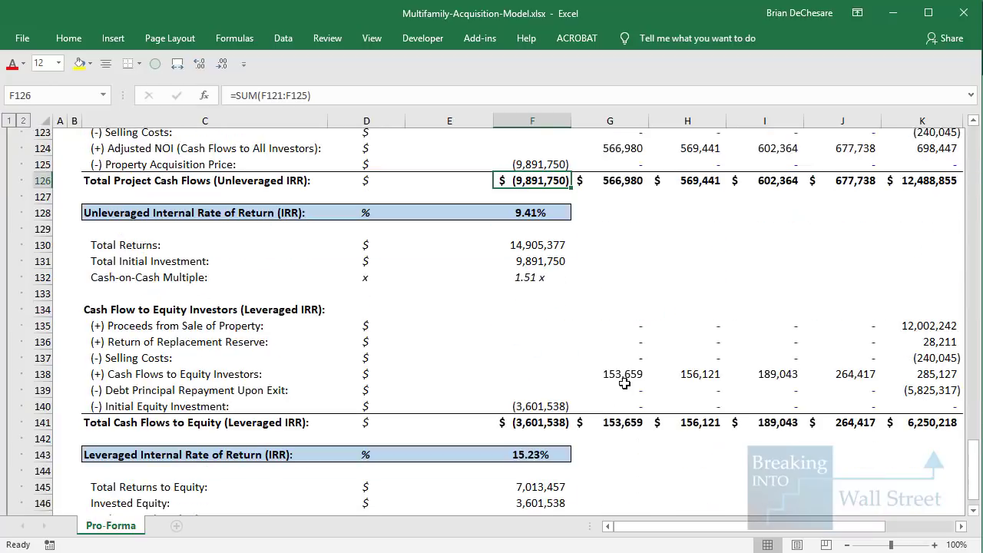
left_click(546, 395)
scroll(546, 396, "down", 3)
key("F2")
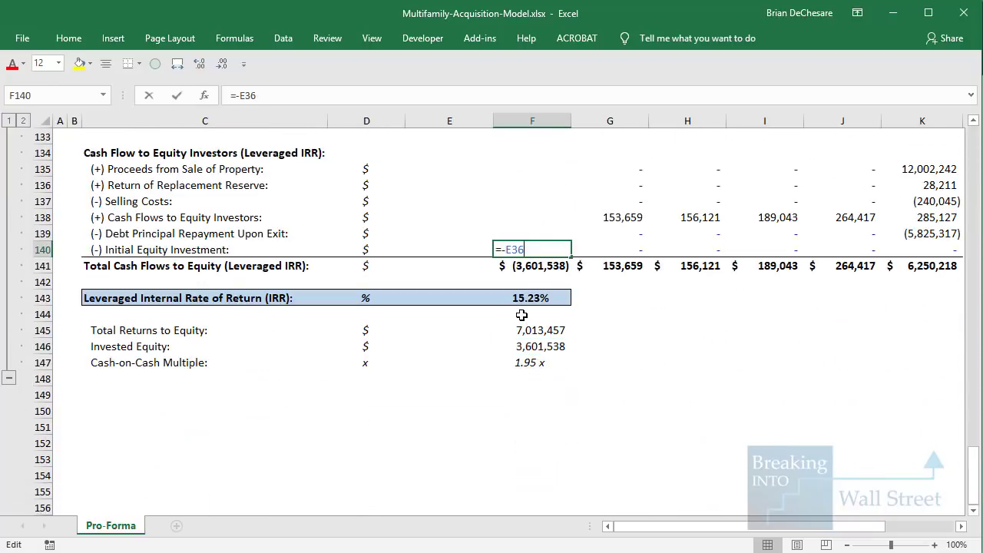
key("Escape")
key("ctrl+bracketleft")
scroll(527, 313, "up", 2)
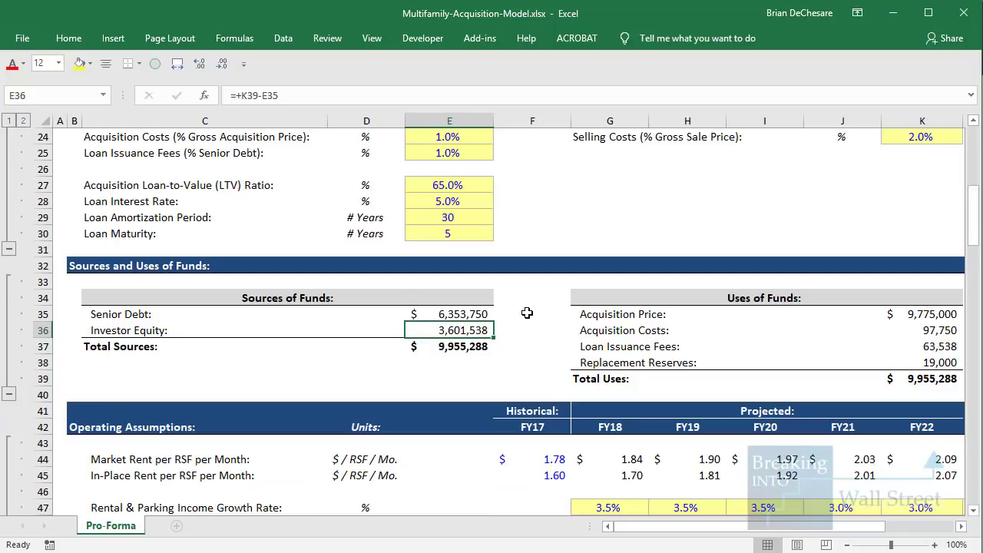
Step: Open the investor equity formula in E36 to inspect its references and return to the initial equity investment in F140
key("F2")
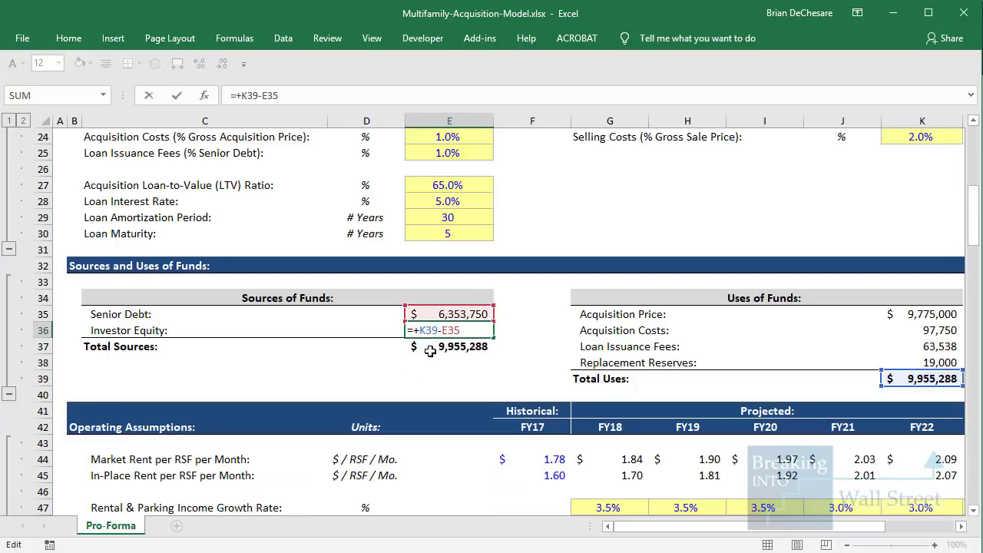
key("Escape")
key("F5")
key("Return")
scroll(461, 357, "down", 10)
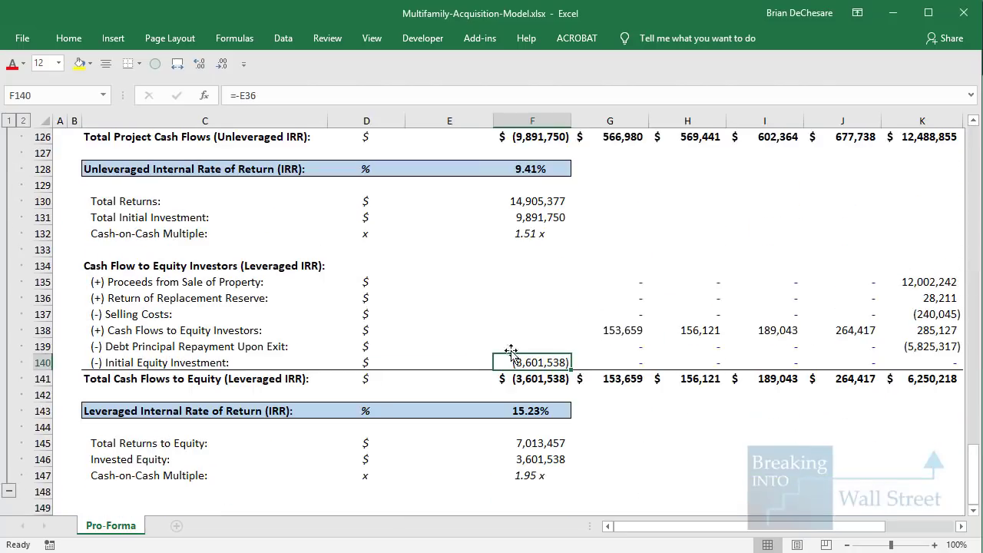
Step: Select the FY18 to FY21 cash flows to equity investors in G138:J138 and their totals in row 141
left_click_drag(626, 338, 871, 328)
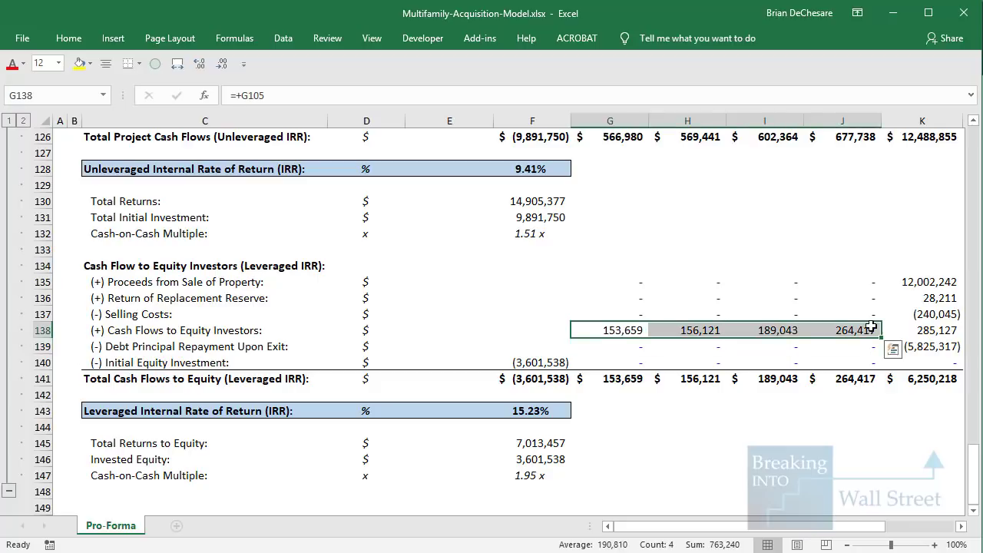
left_click_drag(607, 379, 864, 396)
left_click(861, 458)
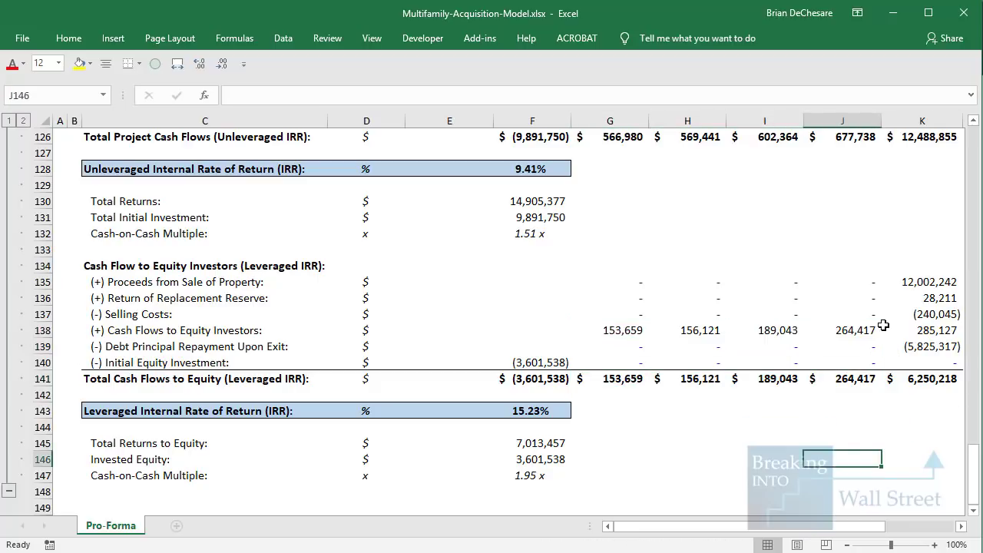
Step: Trace the FY22 proceeds from sale in K135 back through K121 to the exit price in K20
left_click(910, 283)
key("Right")
key("Left")
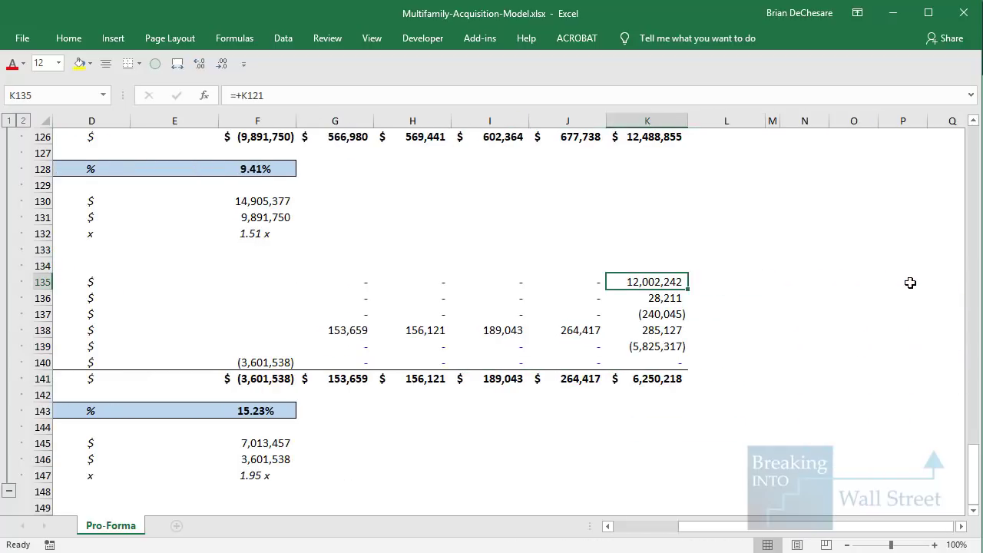
key("ctrl+bracketleft")
key("ctrl+bracketleft")
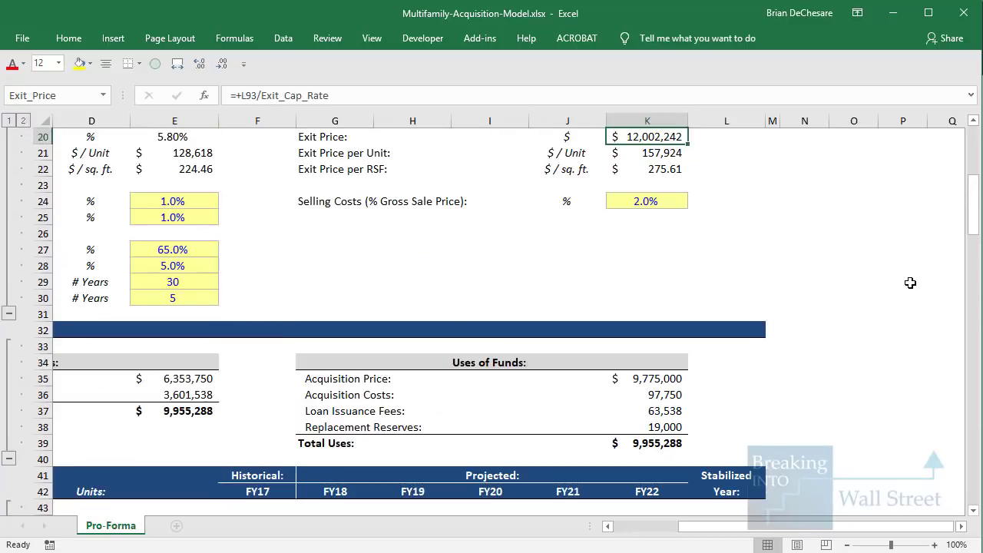
Step: Open the exit price formula in K20 and temporarily box the exit date, exit cap rate and exit price cells
scroll(840, 279, "up", 2)
key("F2")
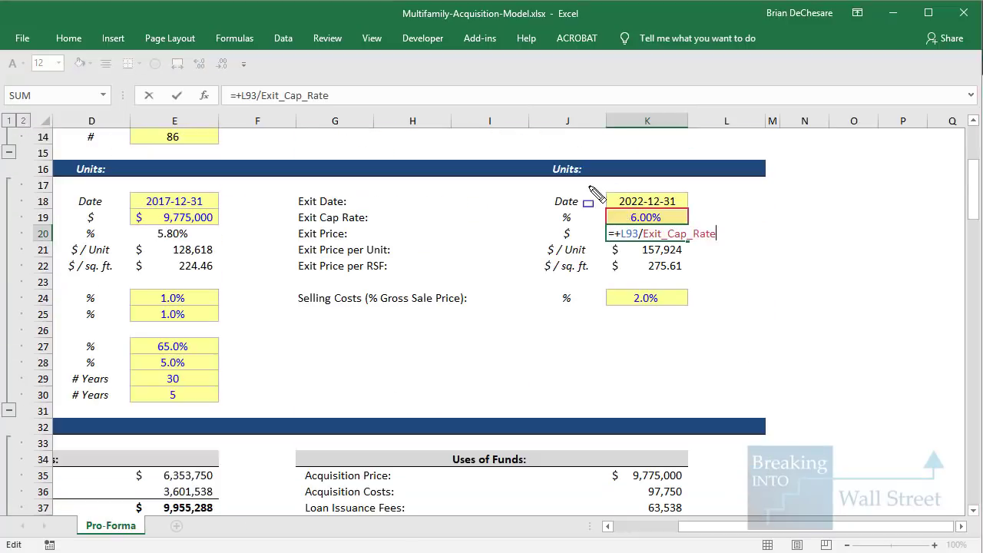
left_click_drag(589, 184, 745, 258)
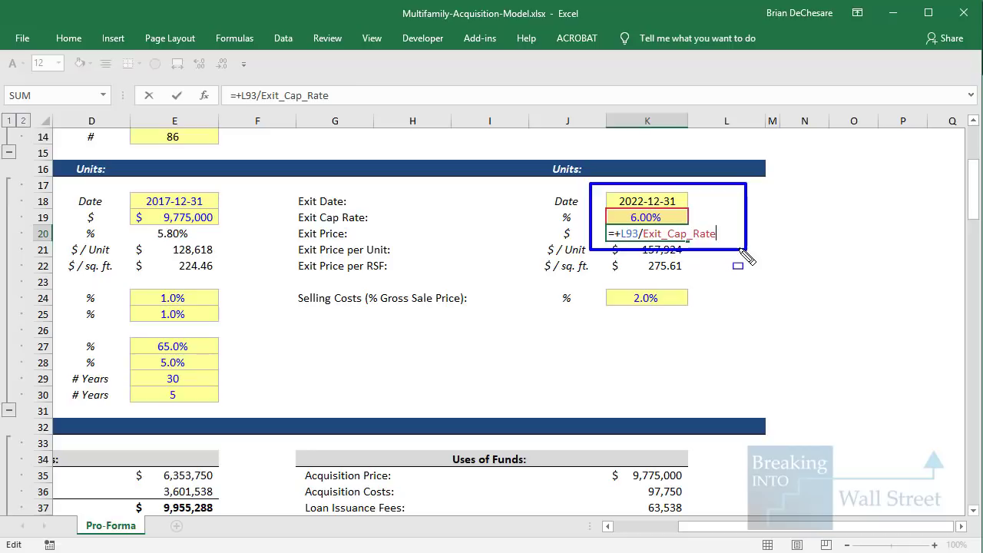
key("Escape")
key("Escape")
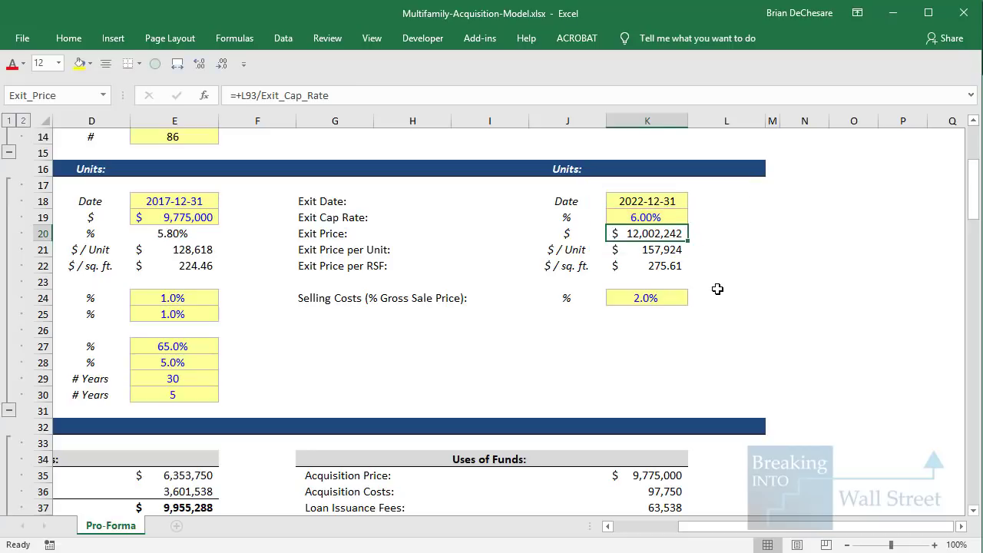
Step: Return to the sale proceeds in K121 and select the leveraged FY22 exit cash flow items in K135:K139
key("F5")
key("Return")
scroll(715, 288, "down", 5)
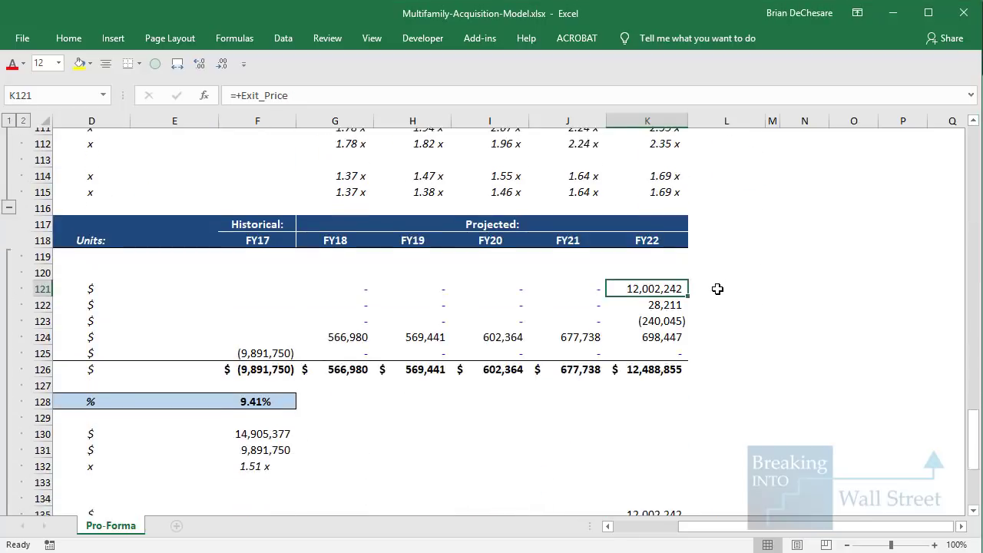
left_click(636, 296)
scroll(636, 296, "down", 4)
left_click_drag(637, 298, 659, 366)
scroll(667, 510, "left", 3)
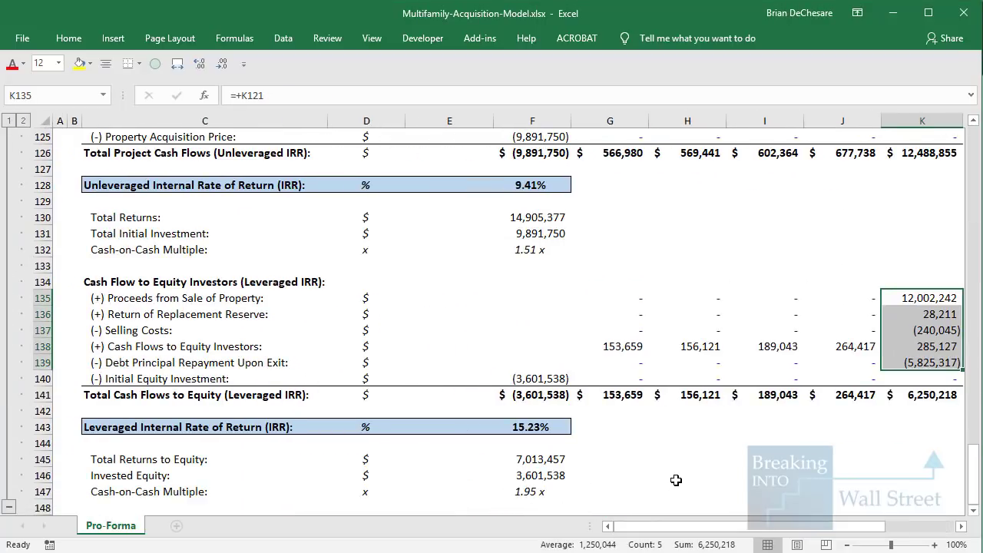
Step: Select the leveraged IRR, equity returns, invested equity and cash-on-cash multiple in F143:F147
scroll(676, 479, "down", 1)
left_click_drag(560, 378, 559, 449)
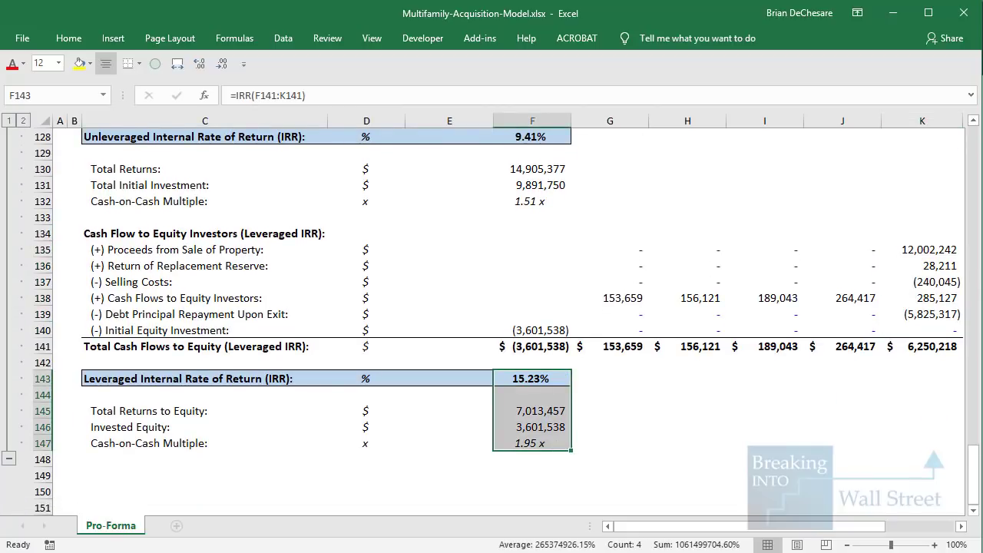
scroll(596, 235, "up", 4)
left_click_drag(534, 244, 537, 331)
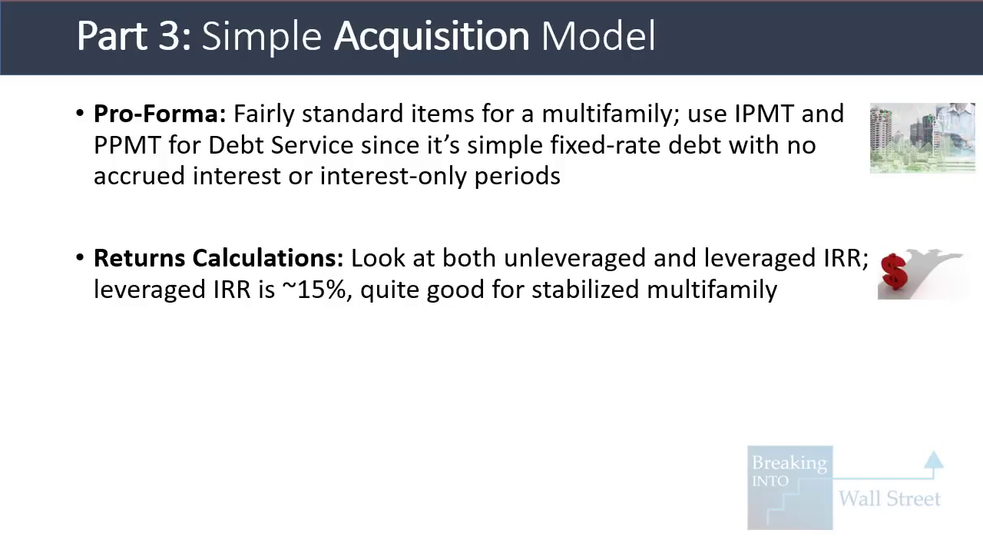
key("Right")
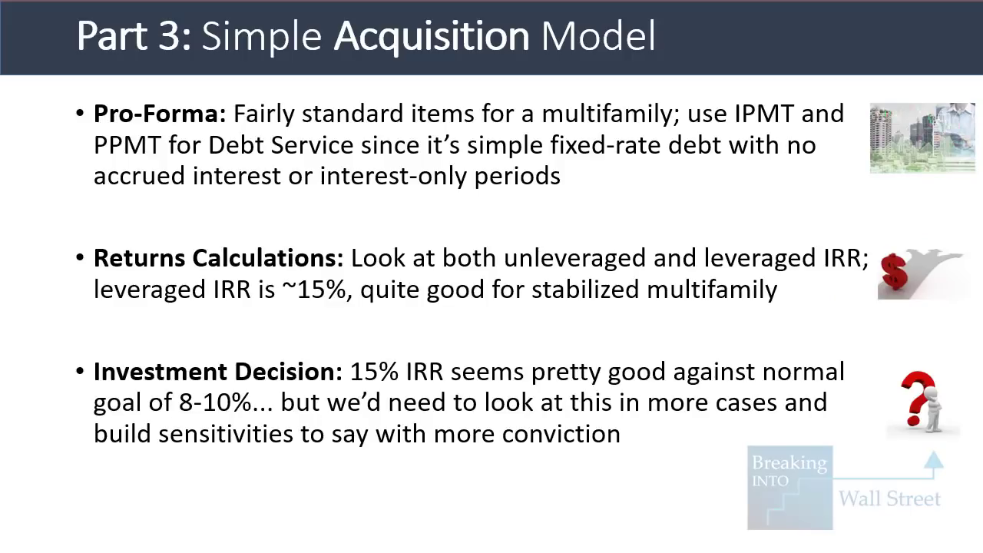
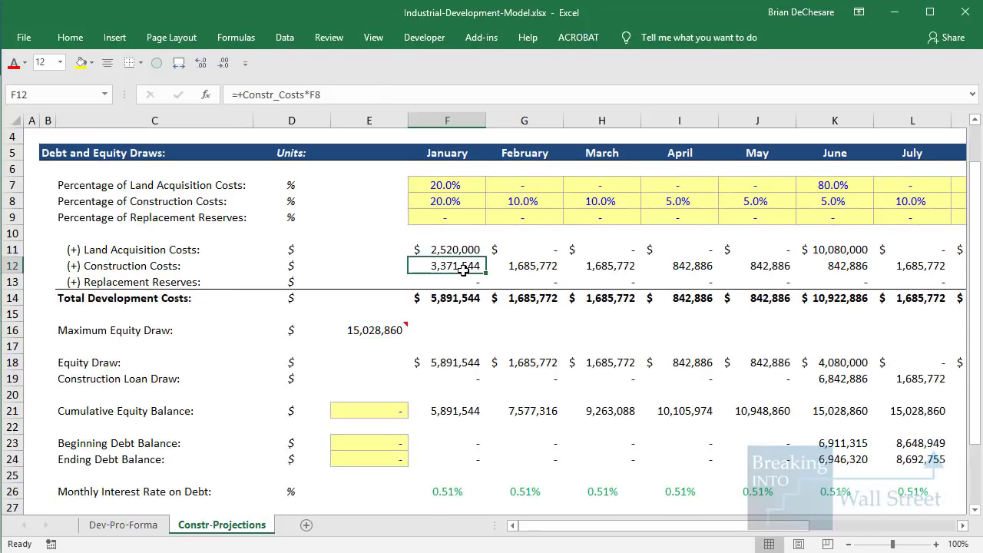
Step: Inspect the January land acquisition formula in F11 and construction cost formulas in F12:G12, ending on the May replacement reserves in J13
scroll(575, 345, "up", 1)
key("Up")
key("F2")
key("Return")
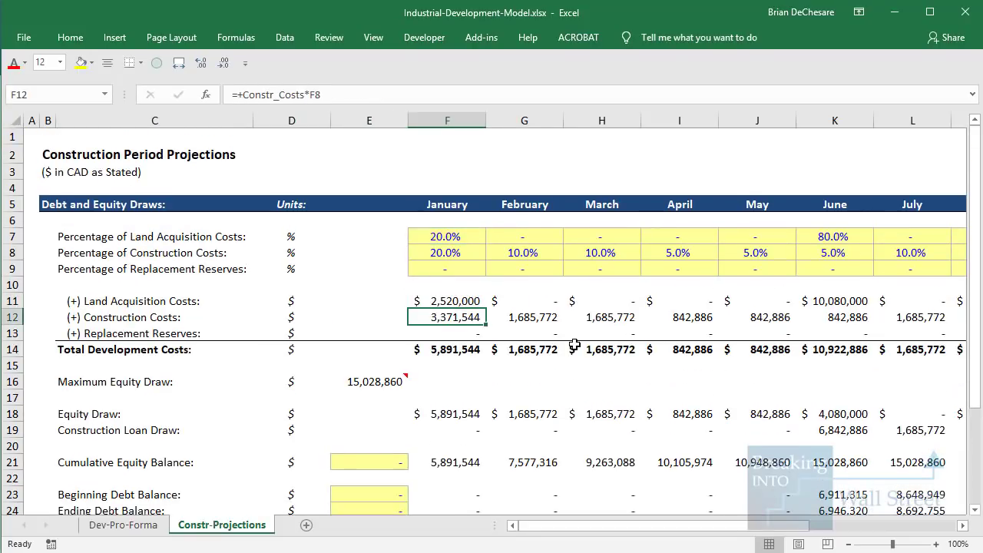
key("F2")
key("Tab")
key("F2")
key("Tab")
key("Right")
key("Right")
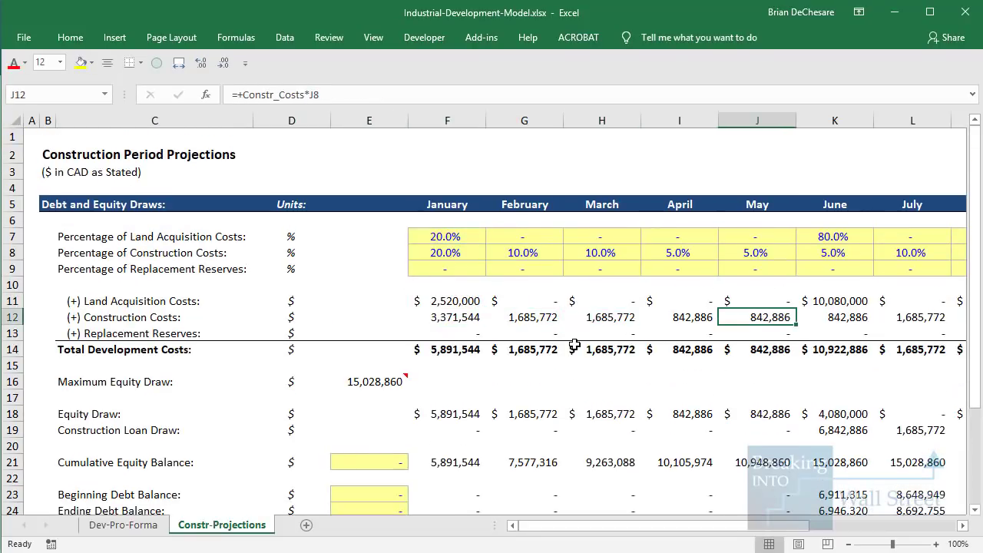
key("Down")
Step: Temporarily box the January to May equity draws in row 18, the maximum equity draw in E16 and the development costs above
scroll(552, 354, "down", 2)
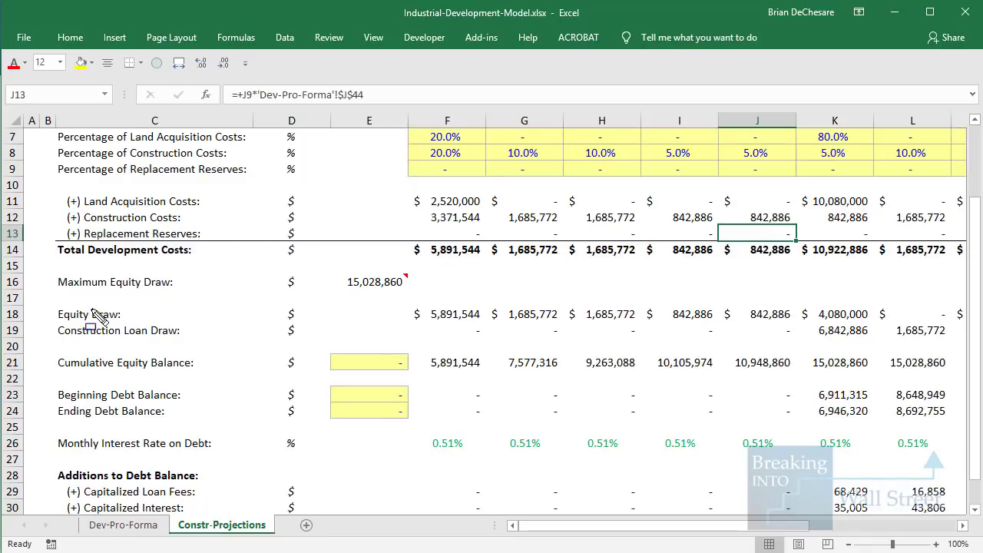
mouse_move(46, 302)
left_mouse_down()
mouse_move(852, 314)
mouse_move(789, 329)
mouse_move(799, 326)
left_mouse_up()
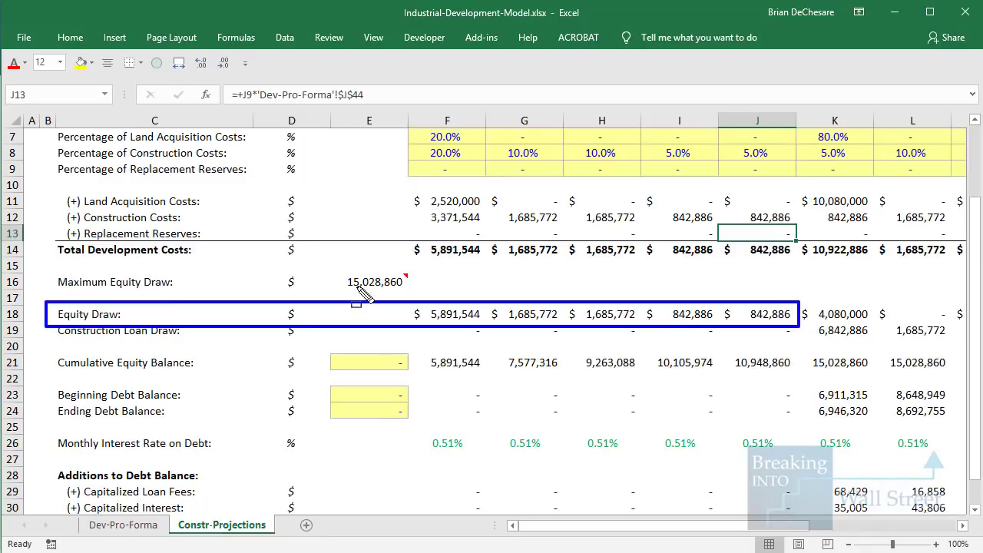
left_click_drag(333, 266, 441, 291)
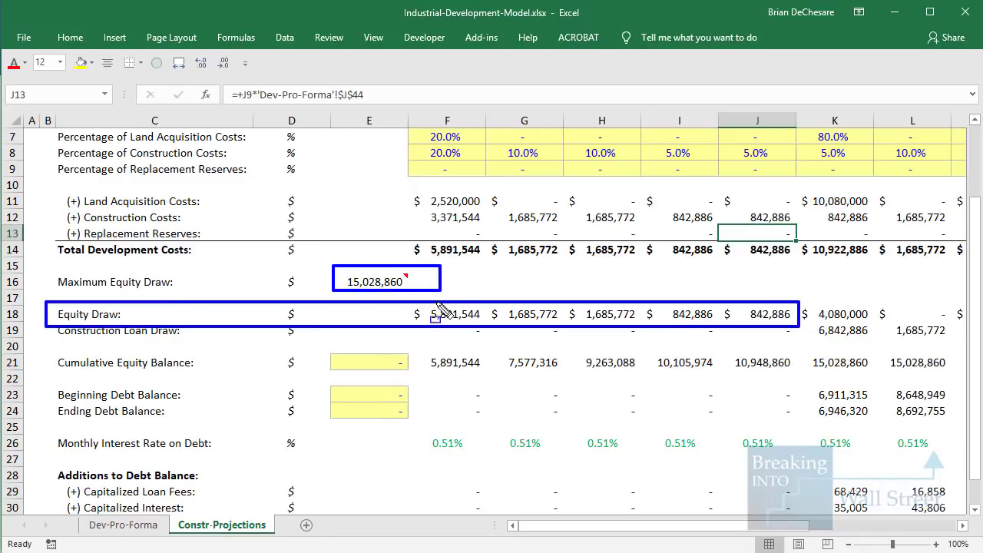
mouse_move(410, 182)
left_mouse_down()
mouse_move(430, 206)
mouse_move(810, 274)
left_mouse_up()
key("Escape")
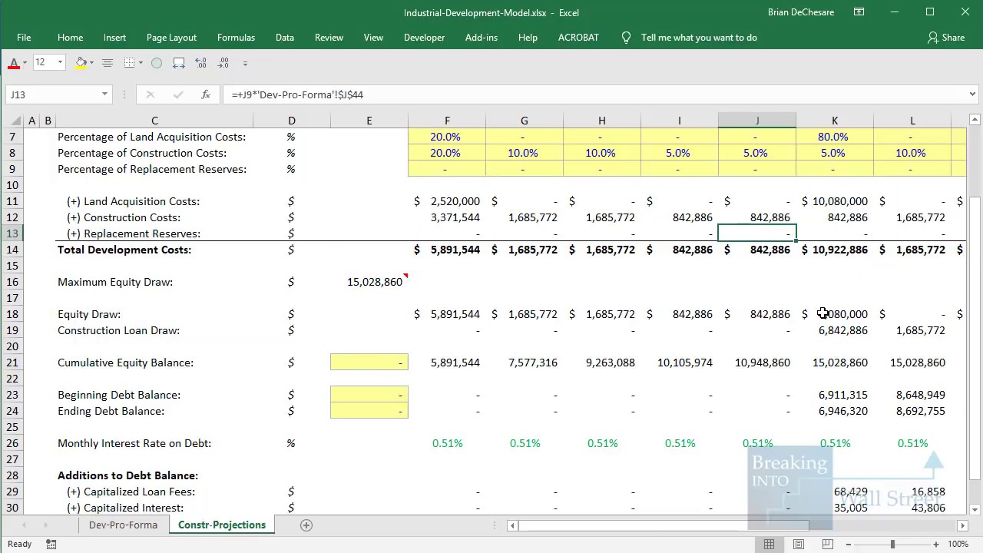
Step: Follow the construction loan draws across row 19 from June to Q19 and temporarily box K19:Q19
left_click(817, 329)
key("Right")
key("Right")
key("Right")
key("Right")
key("Right")
key("Right")
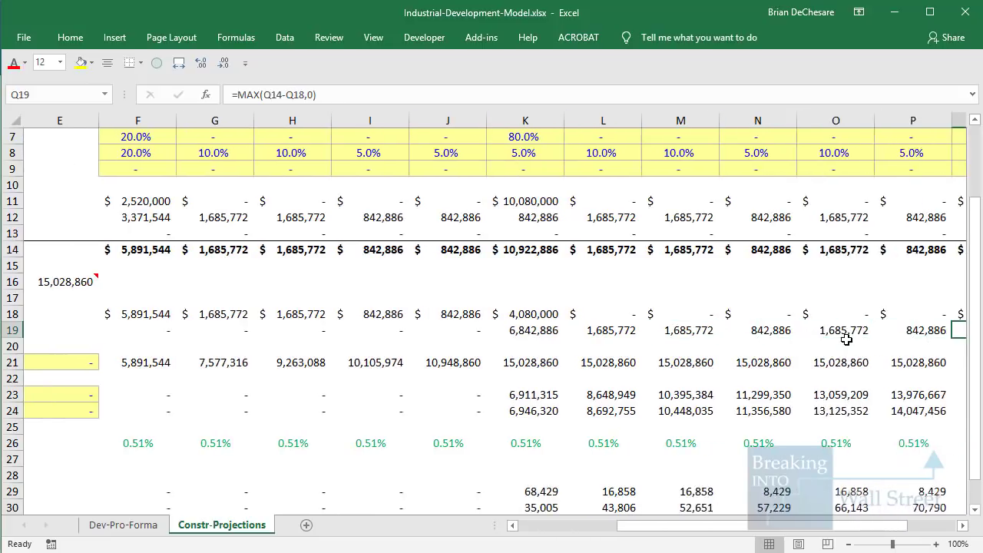
left_click_drag(417, 316, 960, 346)
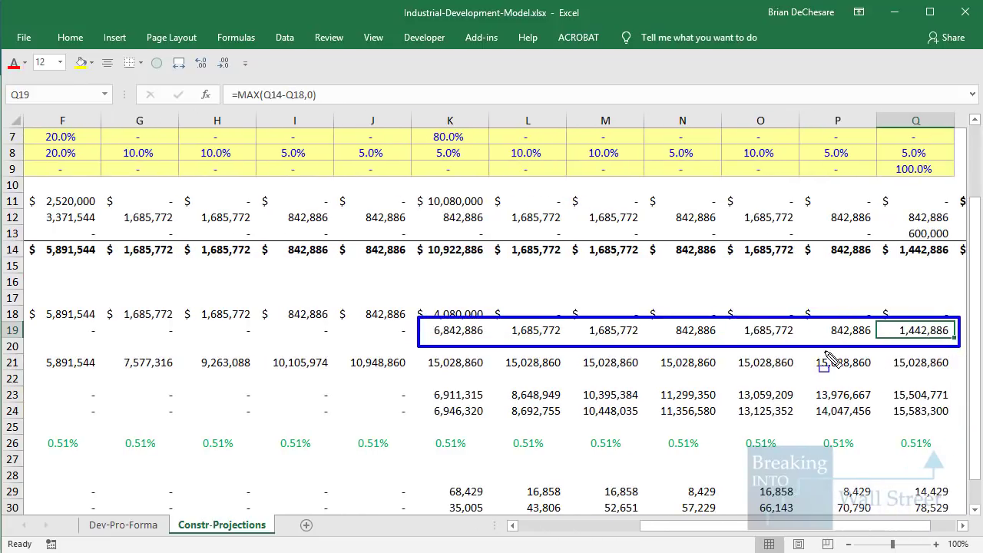
key("Escape")
Step: Select the additions to debt balance in C29:Q31 and temporarily box the capitalized fees, interest and totals in K29:Q31
scroll(817, 356, "down", 2)
left_click_drag(636, 526, 519, 525)
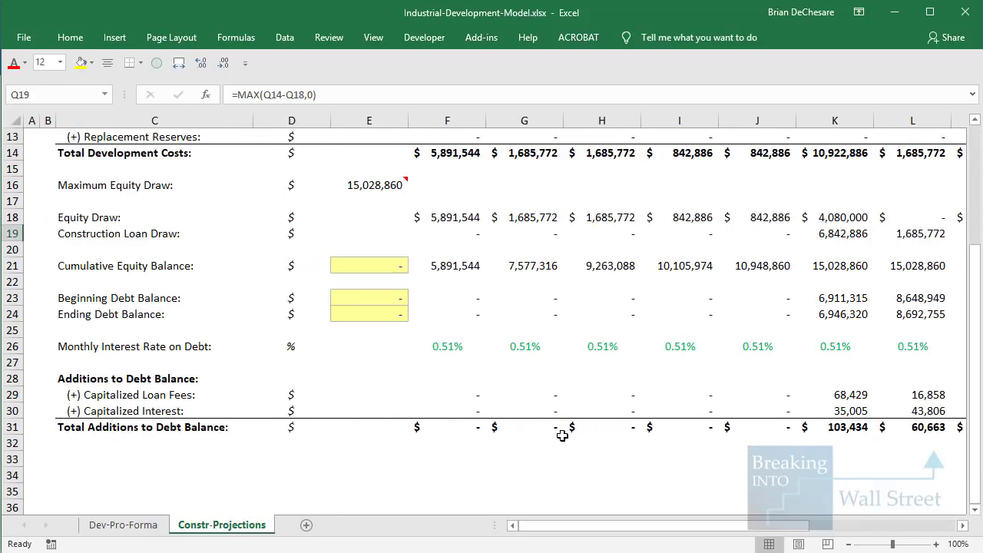
left_click_drag(176, 390, 869, 428)
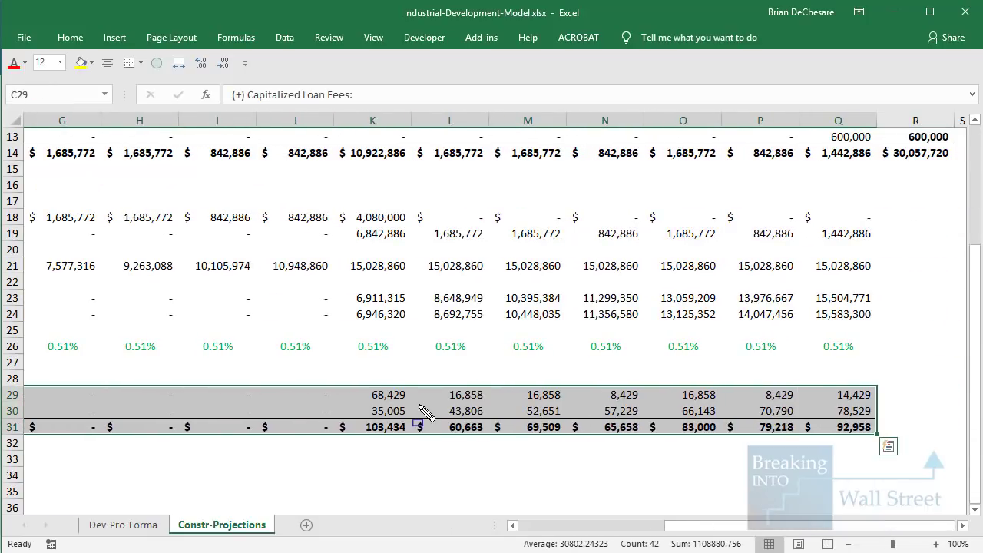
left_click_drag(353, 371, 900, 448)
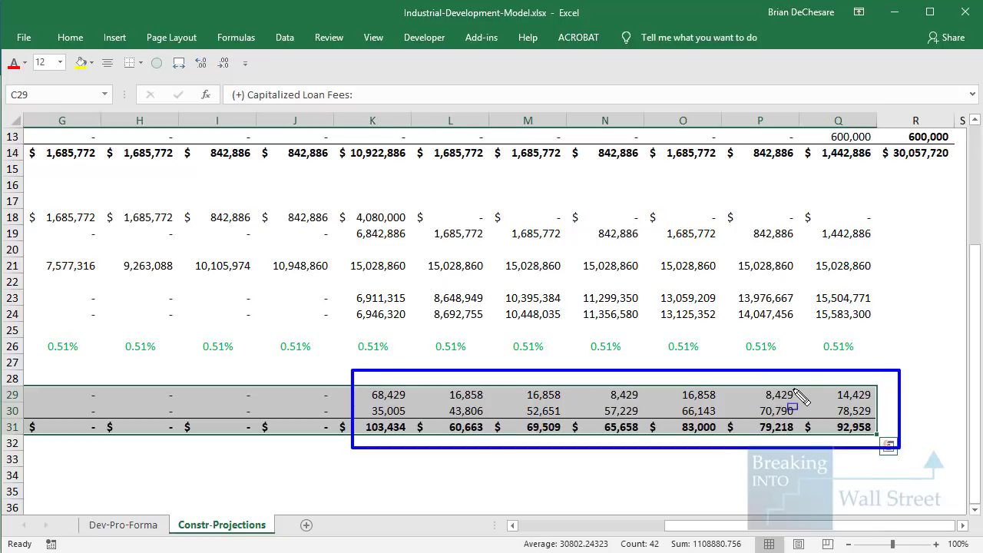
key("Escape")
Step: Return to the Dev-Pro-Forma sheet and select the months of downtime for non-renewal in E60
key("ctrl+Page_Up")
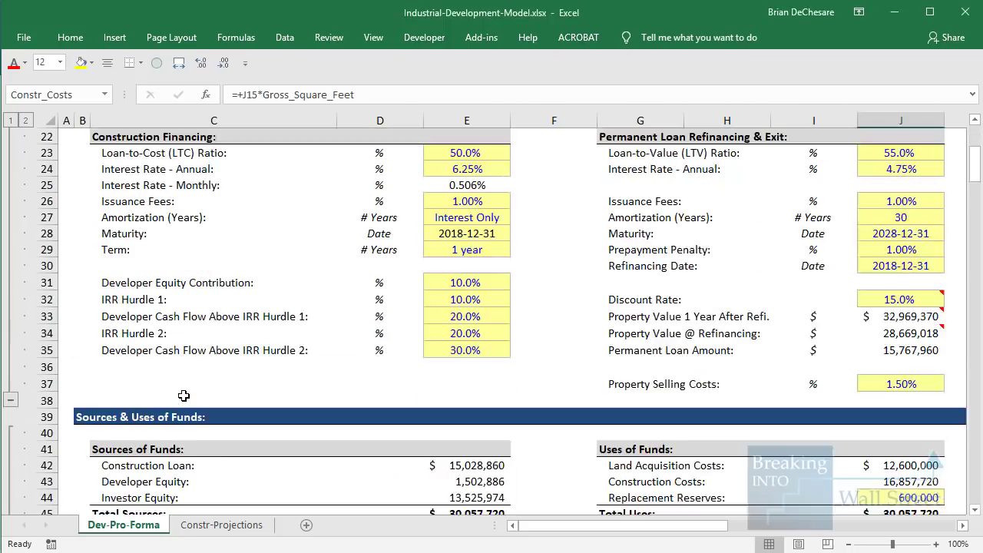
scroll(346, 384, "down", 8)
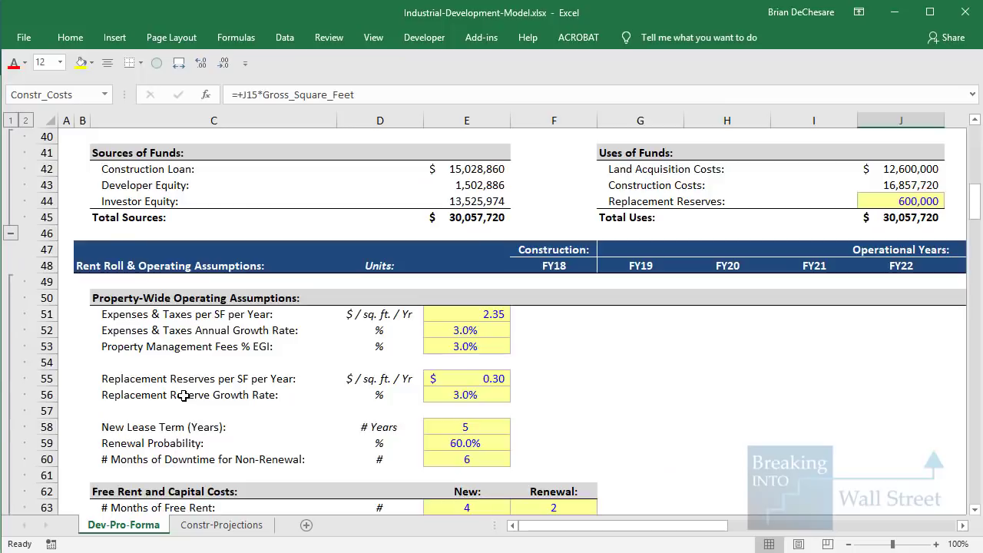
left_click(428, 361)
Step: Select Tenant #1's base rental income across the operational years from G76
scroll(429, 357, "down", 8)
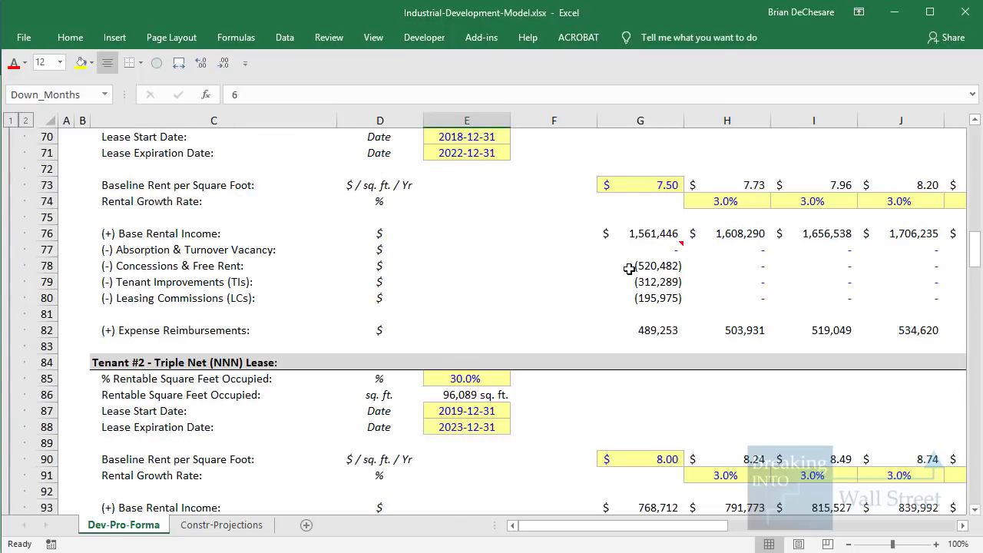
left_click(635, 233)
key("shift+Right")
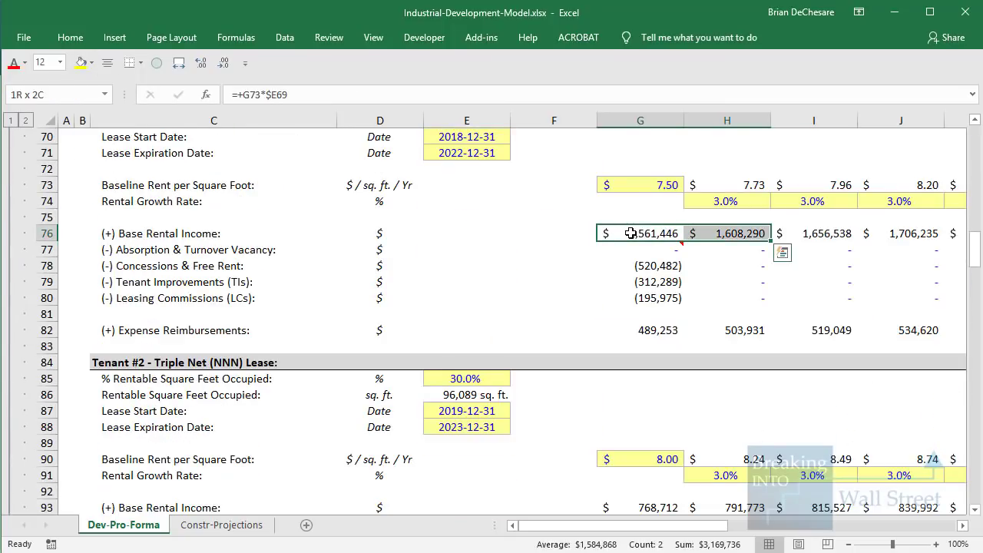
key("shift+Right")
key("shift+Right")
key("shift+Right")
key("shift+Right")
key("shift+Down")
Step: Select Tenant #1's turnover vacancy, free rent, tenant improvements and leasing commissions in K77:K80
key("Down")
key("Right")
key("Right")
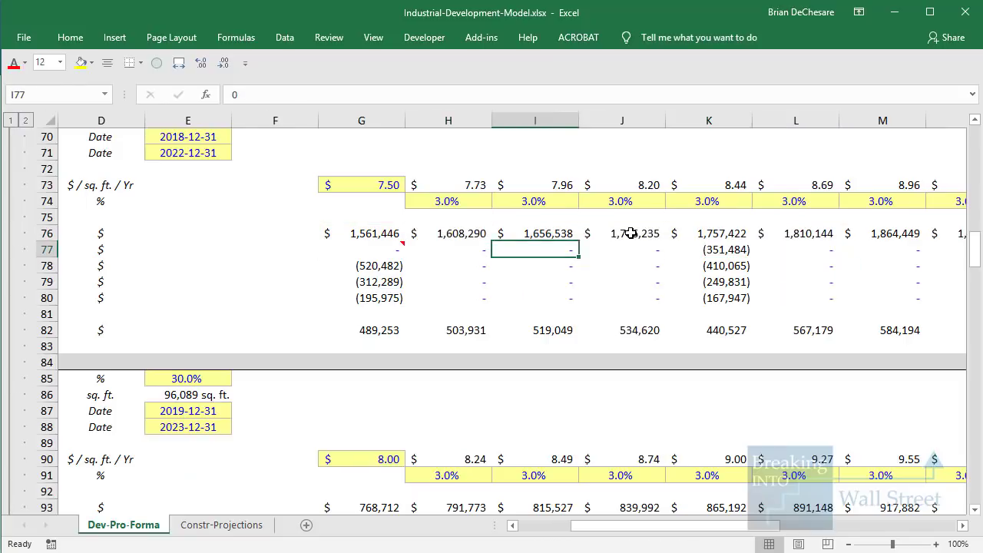
key("Right")
key("Right")
key("shift+Down")
key("shift+Down")
key("shift+Down")
scroll(661, 250, "up", 3)
scroll(714, 338, "down", 2)
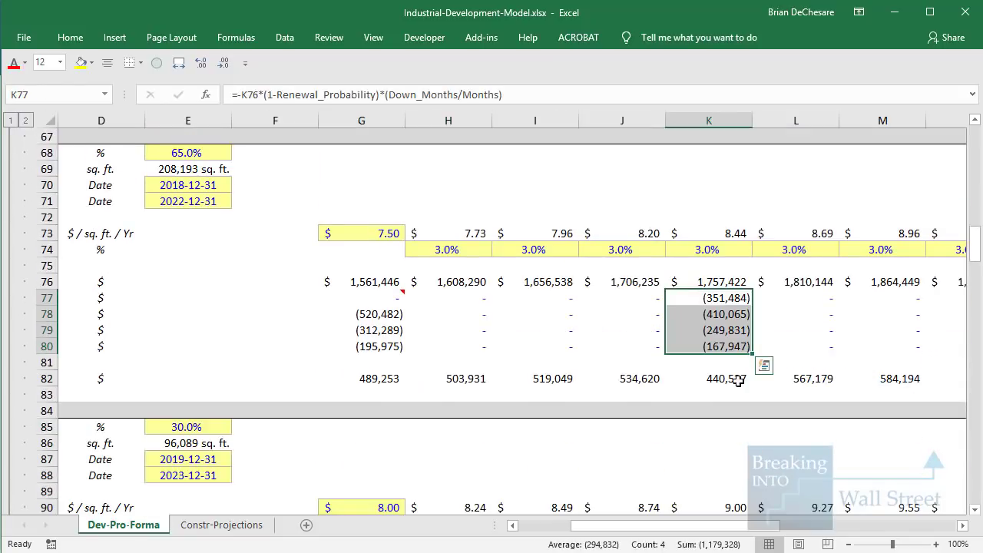
Step: Select Tenant #1's concession and tenant improvement rows 78:79 and inspect the formulas in G79 and G80
left_click(559, 533)
left_click(651, 314)
key("shift+space")
key("shift+Down")
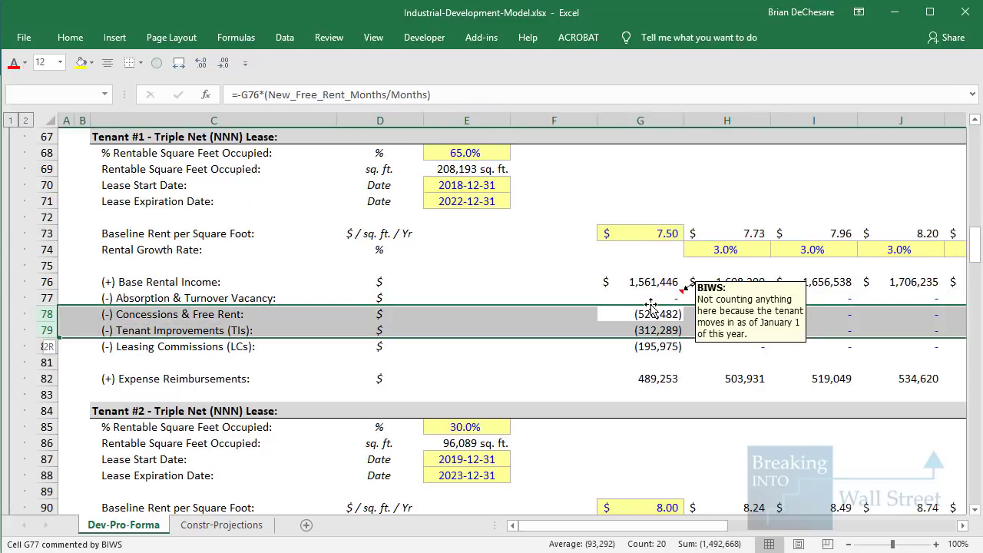
key("Down")
key("F2")
key("Escape")
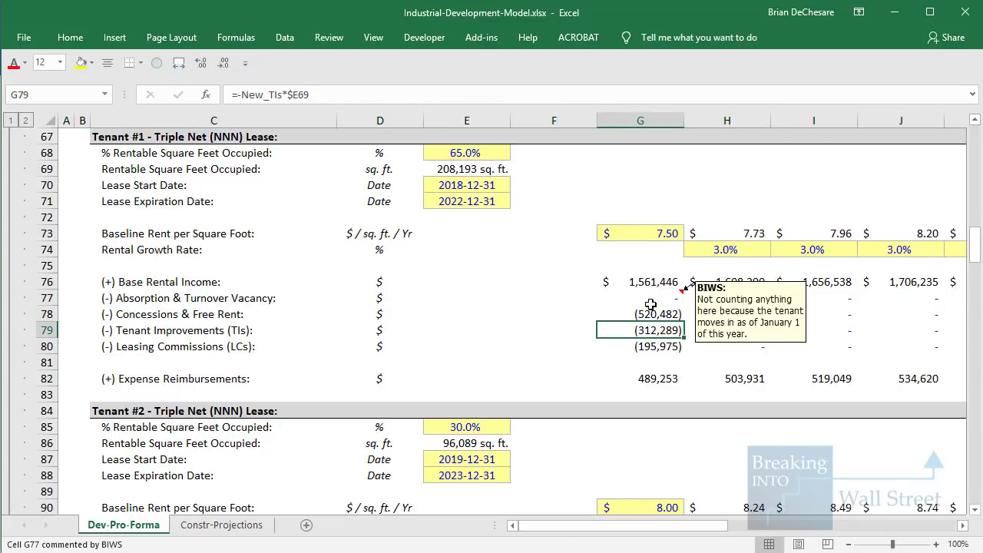
key("Down")
key("F2")
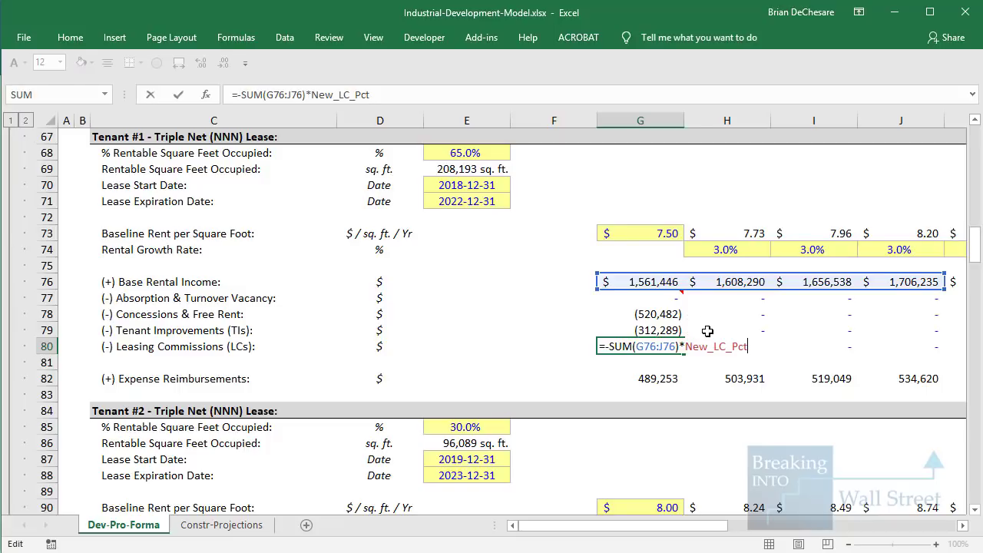
key("Escape")
Step: Go to the Property Pro-Forma and select the revenue rows from base rental income to expense reimbursements, rows 110:113
scroll(679, 326, "down", 5)
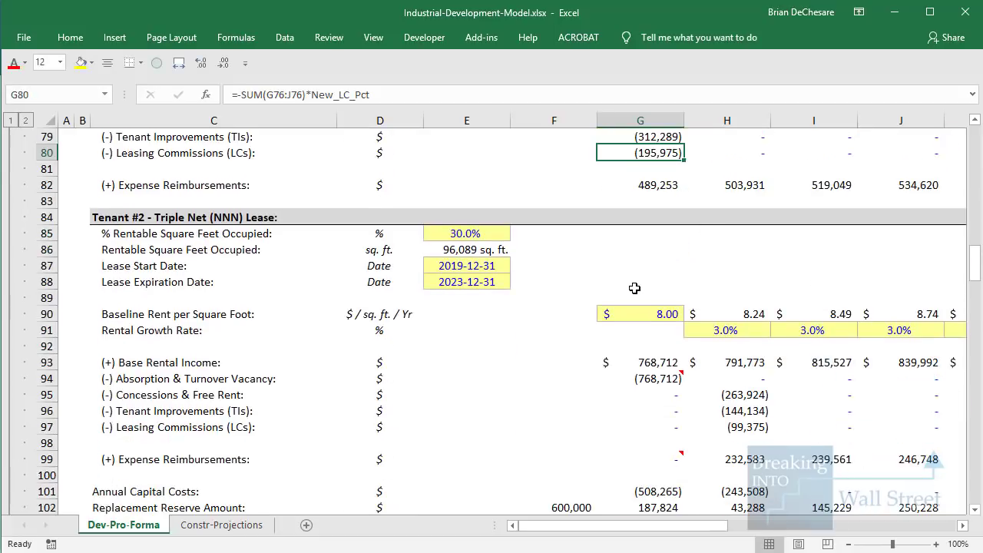
scroll(678, 327, "down", 8)
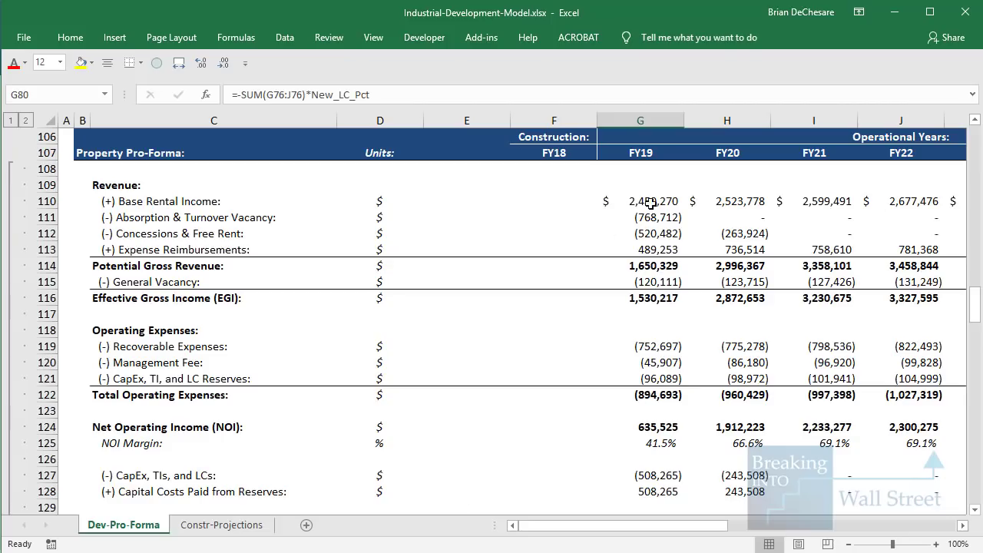
left_click(653, 200)
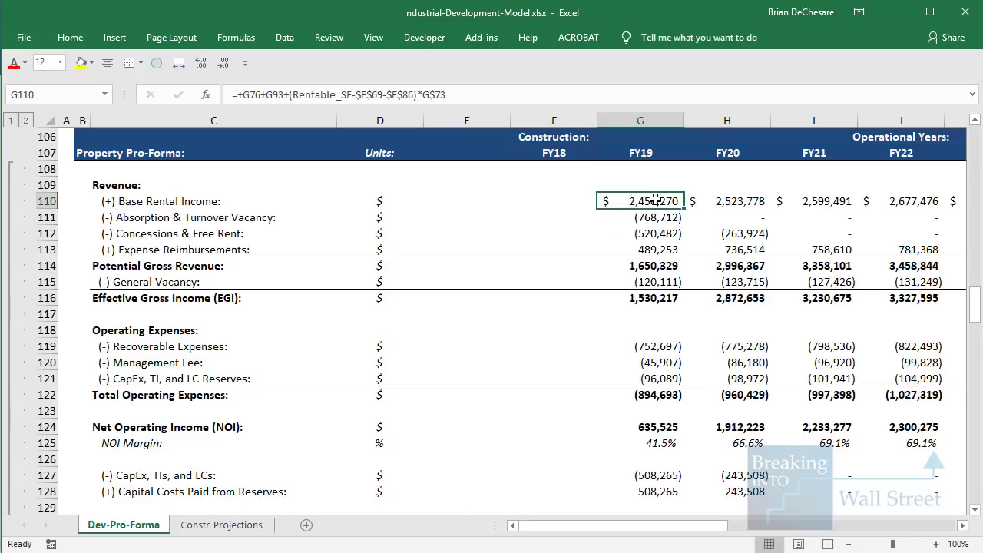
key("shift+space")
key("shift+Down")
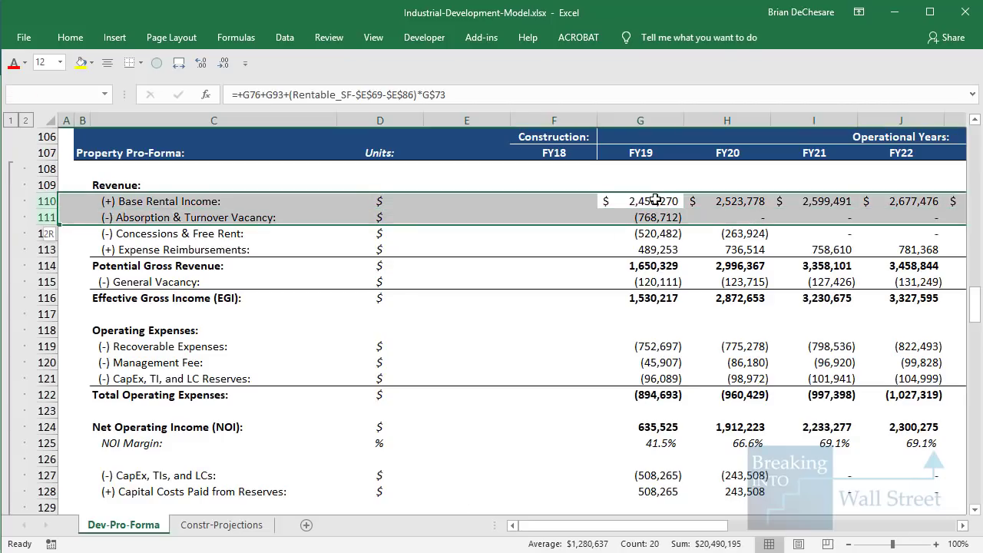
key("shift+Down")
key("shift+Down")
Step: Select the general vacancy row 115, starting from its FY19 formula in G115
key("Down")
key("Down")
key("Down")
key("Down")
key("Down")
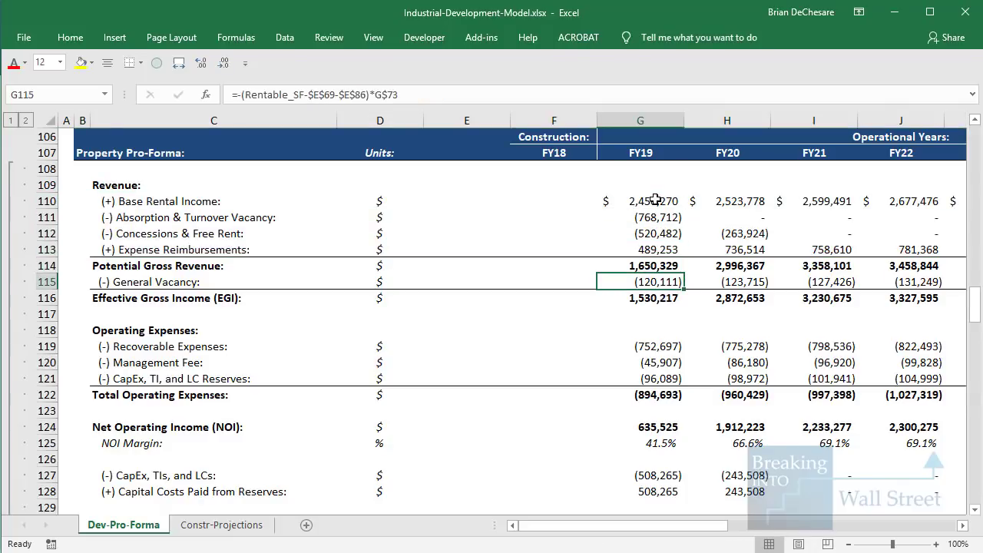
key("shift+space")
Step: Select the rows from recoverable expenses through net operating income and NOI margin, rows 119:125
key("Down")
key("Down")
key("Down")
key("Down")
key("shift+space")
key("shift+Down")
key("shift+Down")
key("shift+Down")
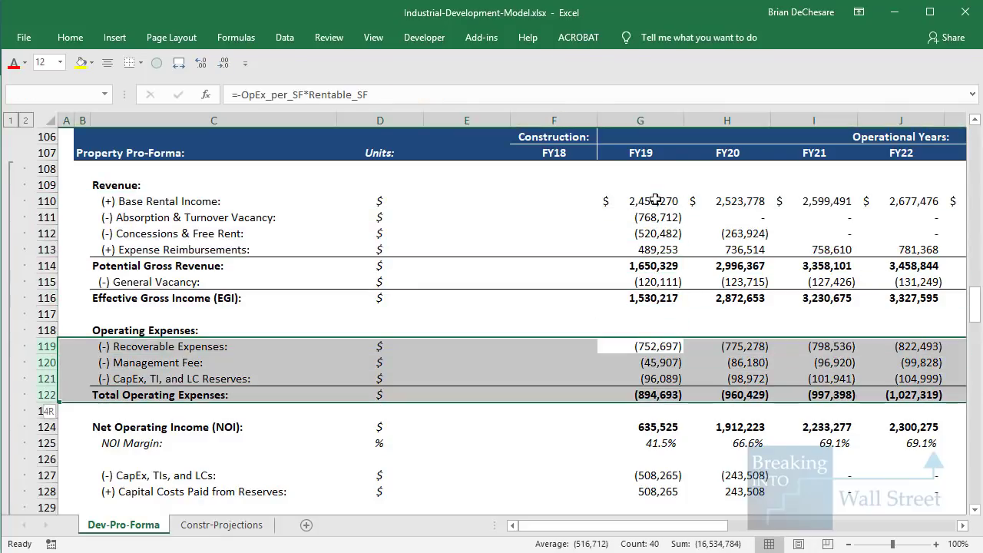
key("shift+Down")
key("shift+Down")
key("shift+Down")
Step: Select the permanent loan interest expense for seven operational years in G133:M133
scroll(655, 201, "down", 3)
left_click(671, 421)
key("shift+Right")
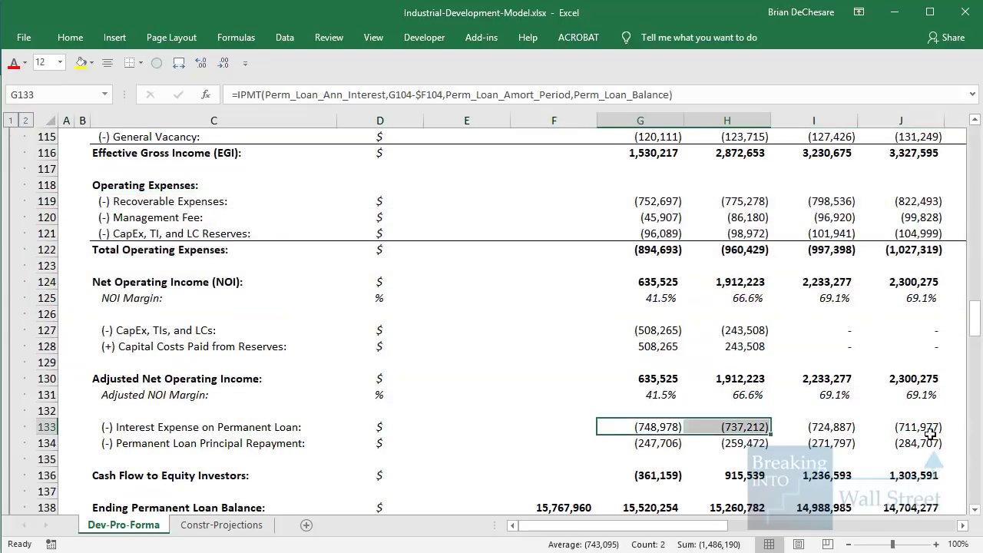
key("shift+Right")
key("shift+Right")
key("shift+Right")
key("shift+Right")
key("shift+Right")
Step: Go back to the Permanent Loan Refinancing & Exit assumptions and temporarily box the Loan-to-Value (LTV) Ratio row
scroll(536, 403, "up", 20)
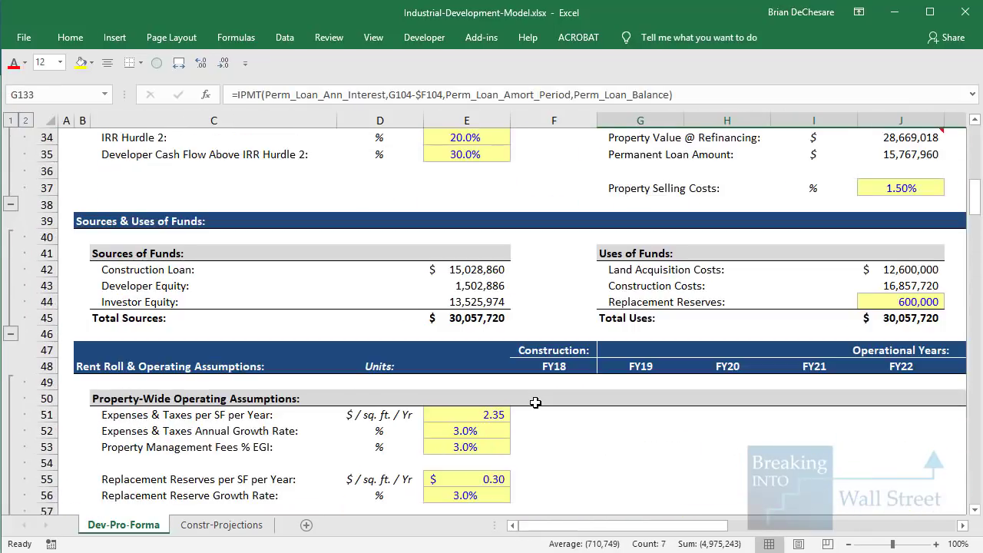
scroll(535, 403, "down", 7)
scroll(535, 402, "up", 8)
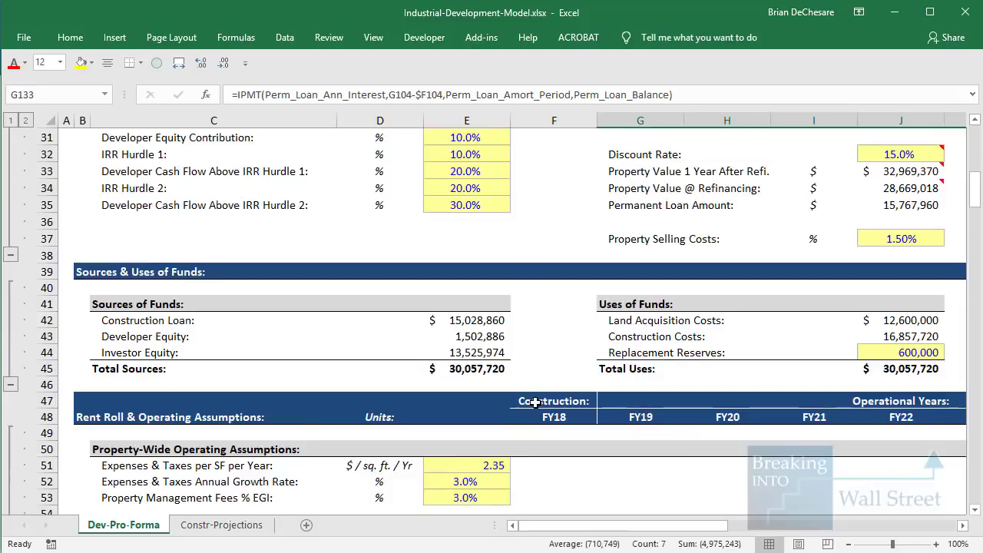
scroll(535, 402, "up", 4)
left_click(538, 401)
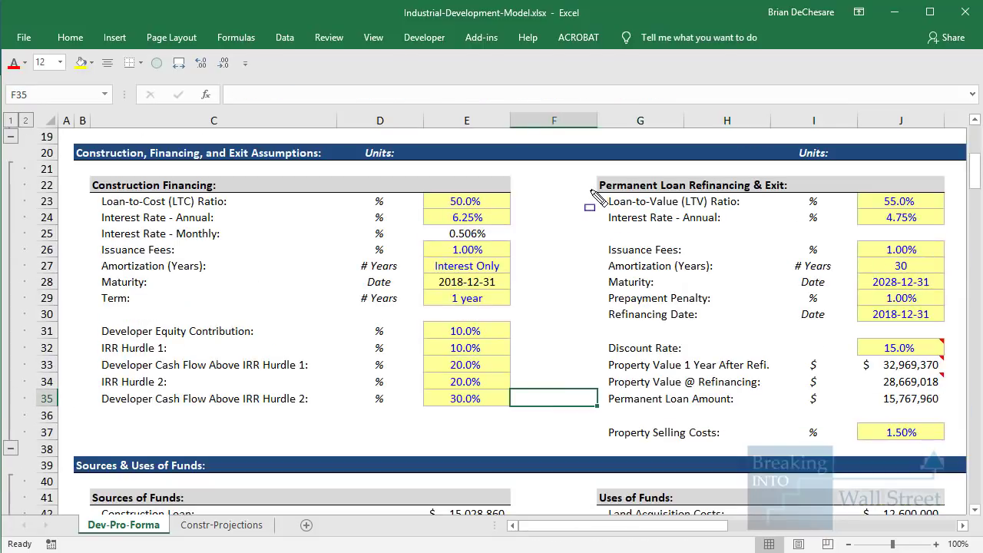
mouse_move(590, 190)
left_mouse_down()
mouse_move(980, 214)
mouse_move(951, 210)
left_mouse_up()
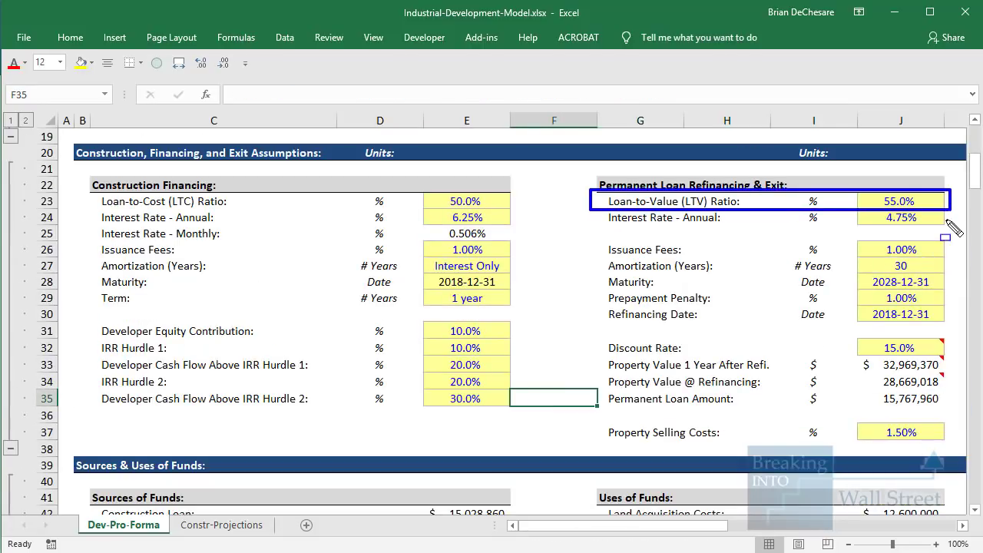
key("Escape")
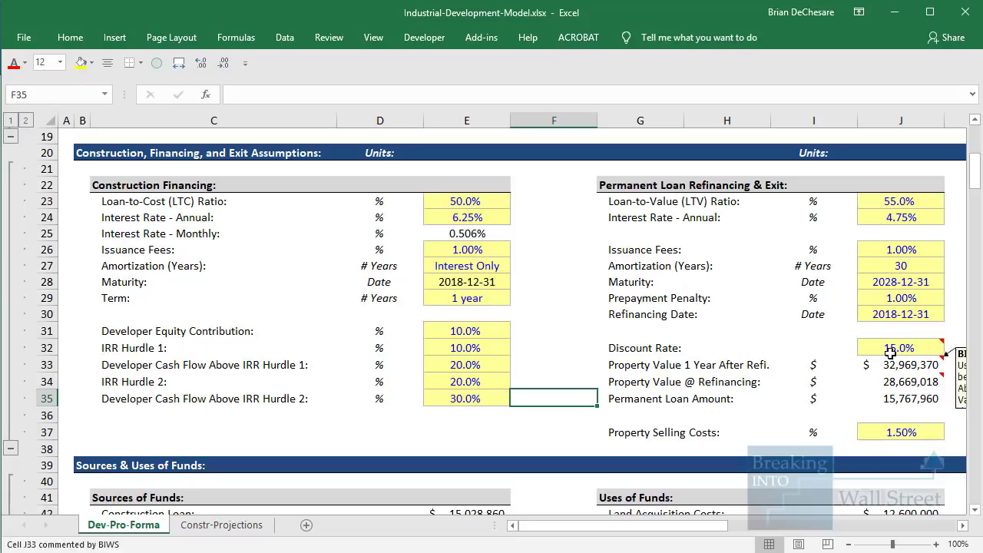
Step: Trace the Property Value 1 Year After Refi. in J33 to its source cell G156 and examine the Implied Property Value formula
left_click_drag(883, 201, 891, 330)
left_click(926, 370)
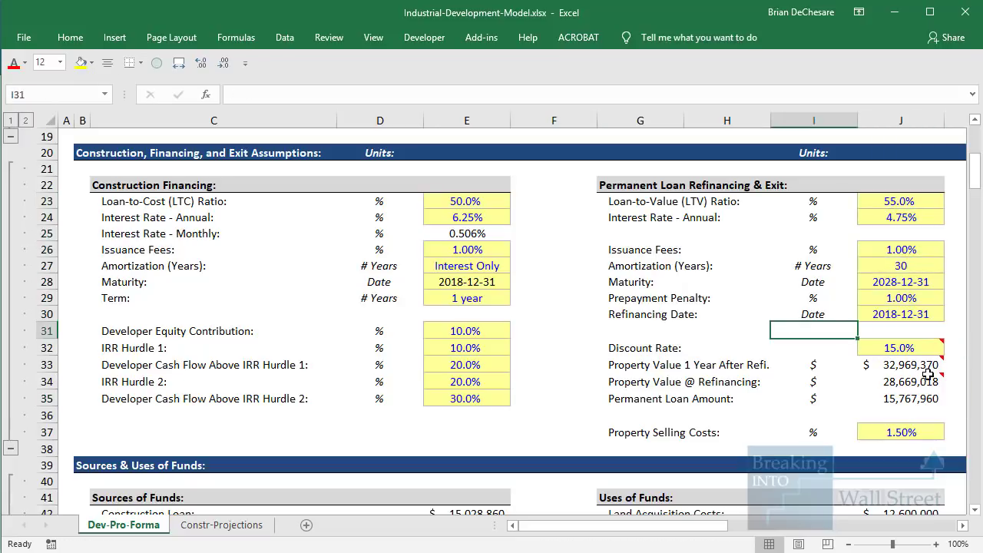
key("F2")
key("Escape")
key("ctrl+bracketleft")
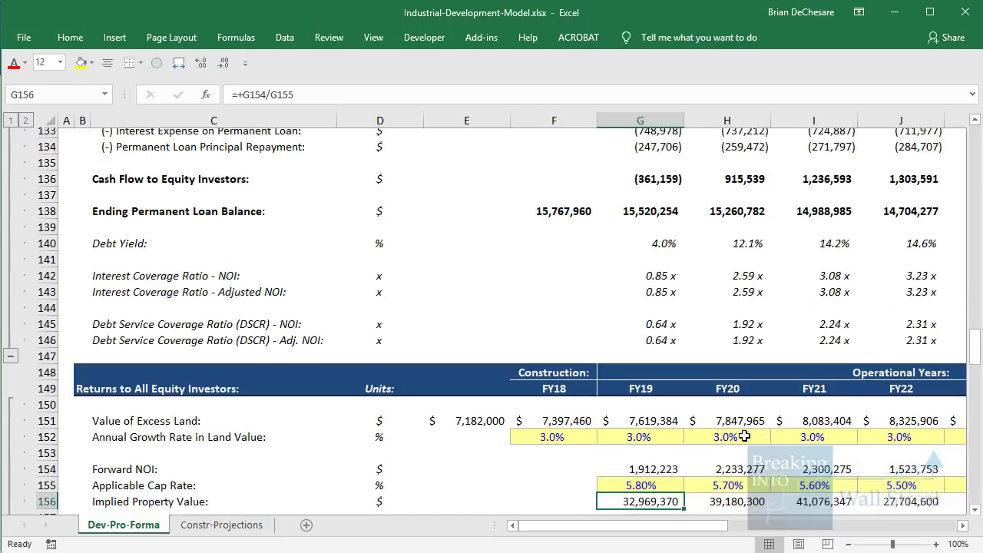
key("F2")
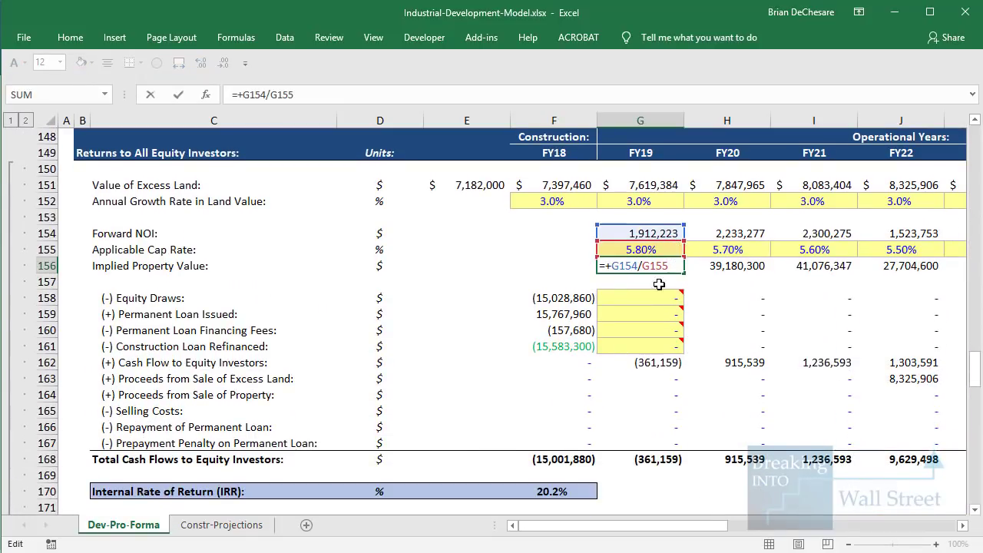
key("Escape")
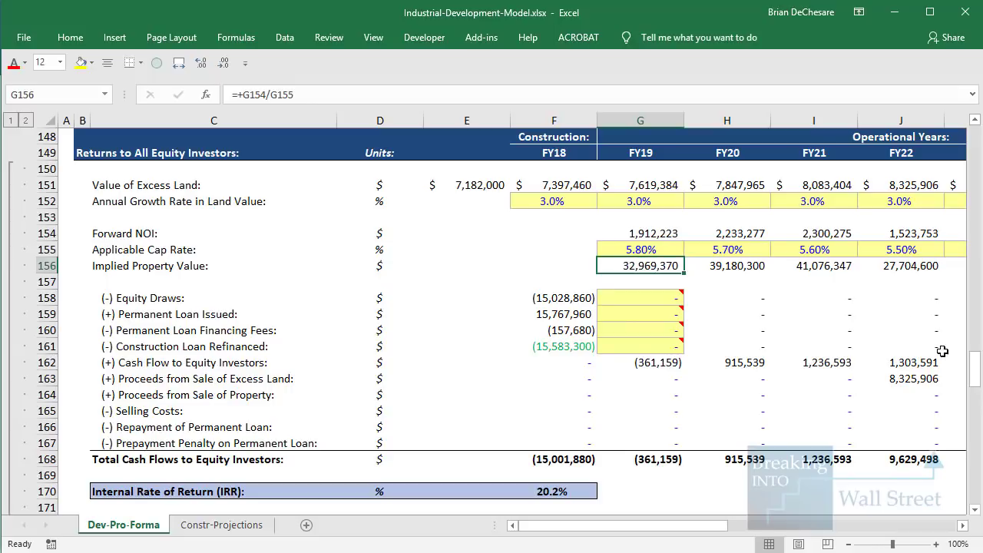
Step: Go back to the refinancing assumptions and examine the formulas for Property Value @ Refinancing in J34 and Permanent Loan Amount in J35
left_click_drag(975, 369, 976, 175)
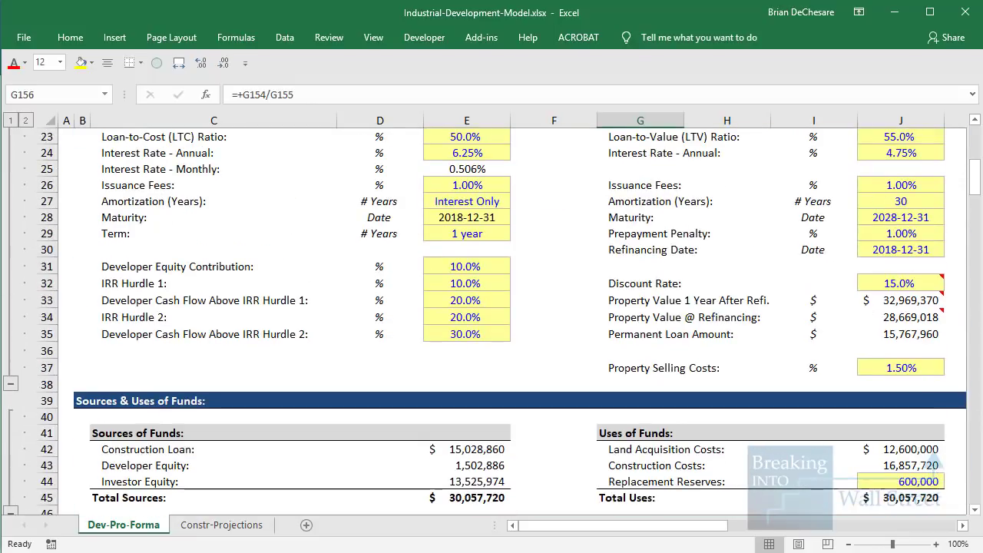
mouse_move(600, 303)
left_mouse_down()
mouse_move(933, 352)
mouse_move(950, 343)
left_mouse_up()
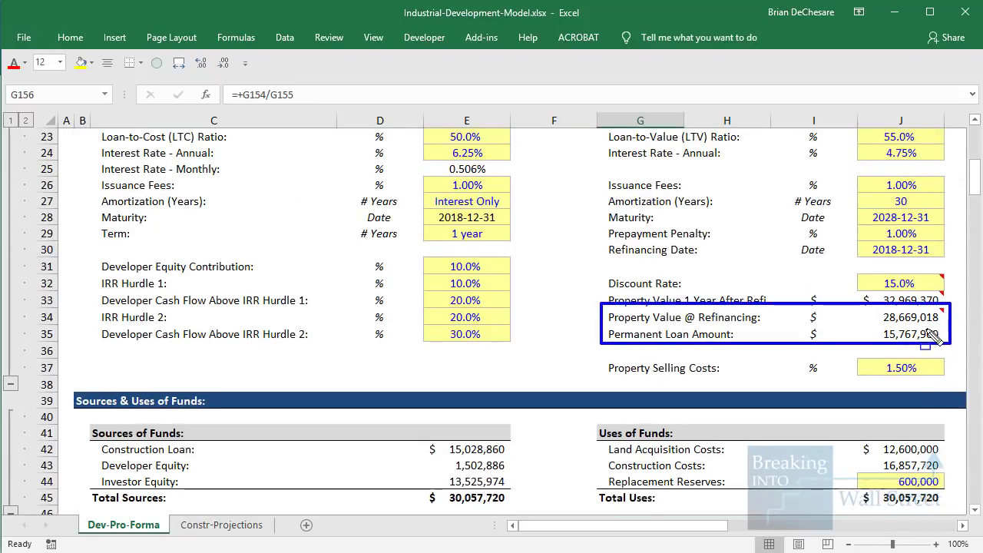
key("Escape")
left_click(891, 316)
key("F2")
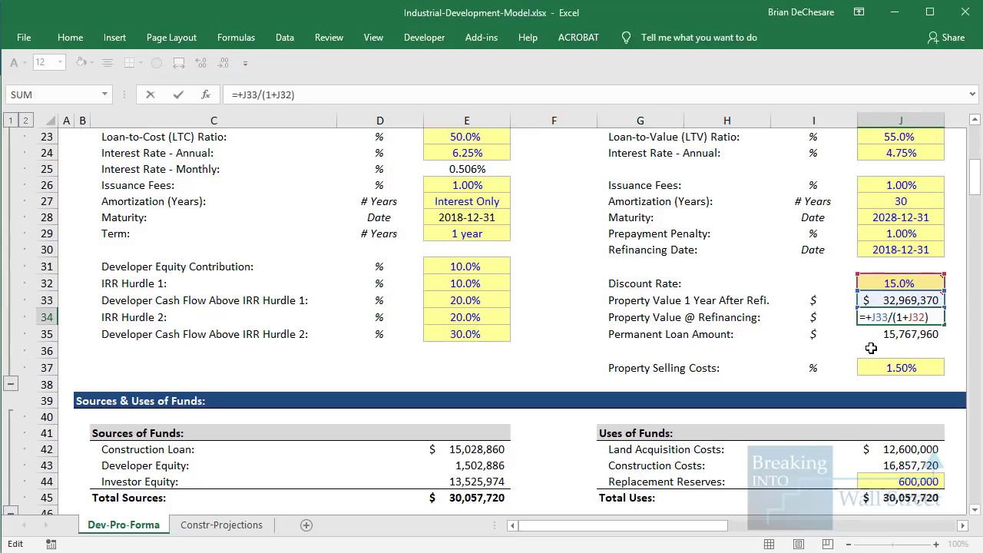
key("Return")
key("F2")
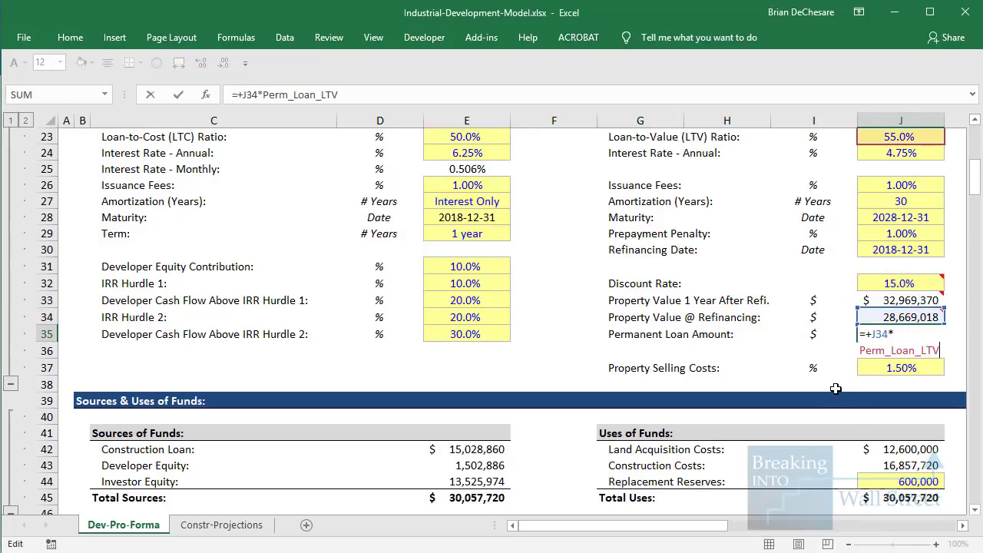
key("Escape")
Step: Examine the FY19 formulas for permanent loan interest expense in G133 and principal repayment in G134
scroll(836, 388, "down", 20)
scroll(835, 388, "down", 12)
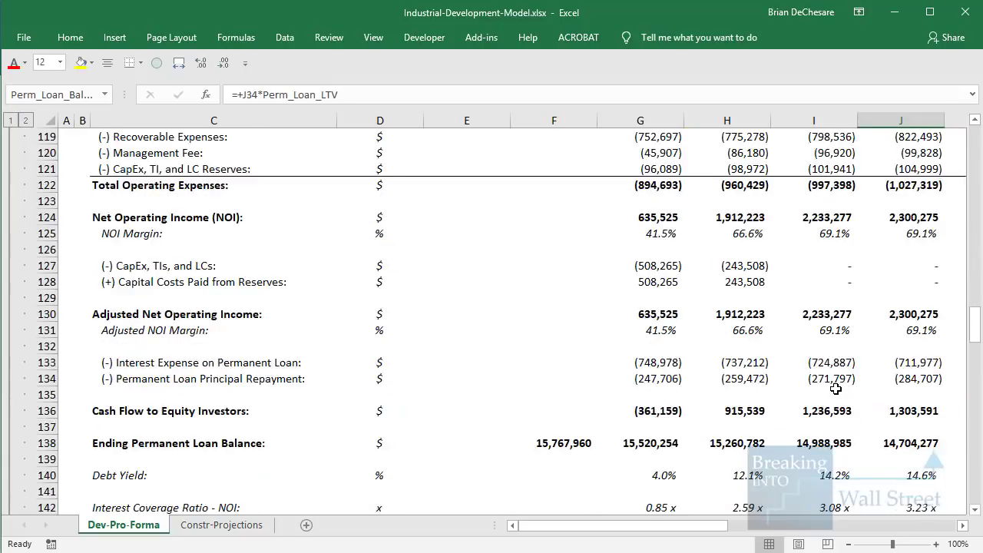
scroll(774, 311, "up", 3)
left_click(680, 269)
key("F2")
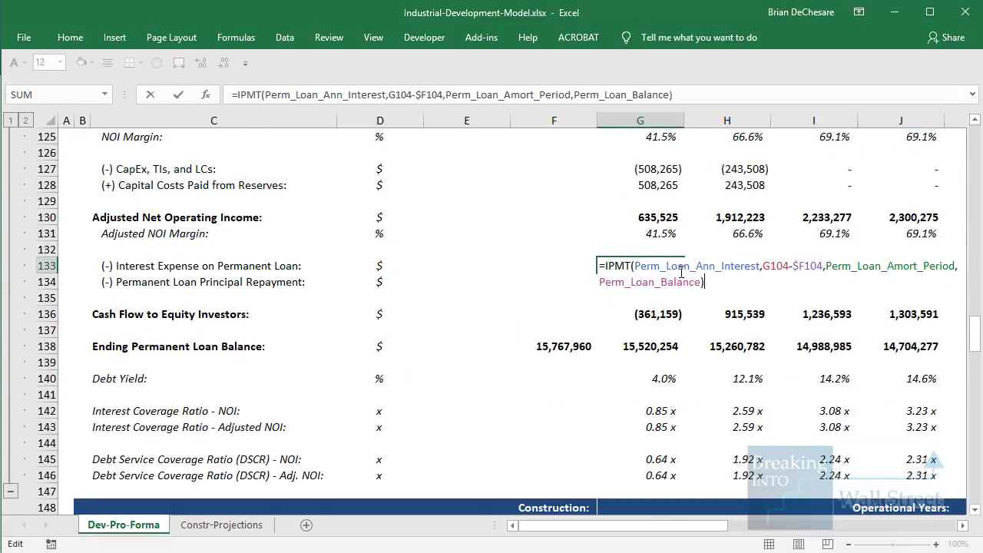
key("Escape")
key("Down")
key("F2")
key("Escape")
Step: Look through the Permanent Loan Principal Repayment row 134 across the operational years and return to the FY18 column
key("Right")
key("Right")
key("Right")
key("Right")
key("Right")
key("Right")
key("Right")
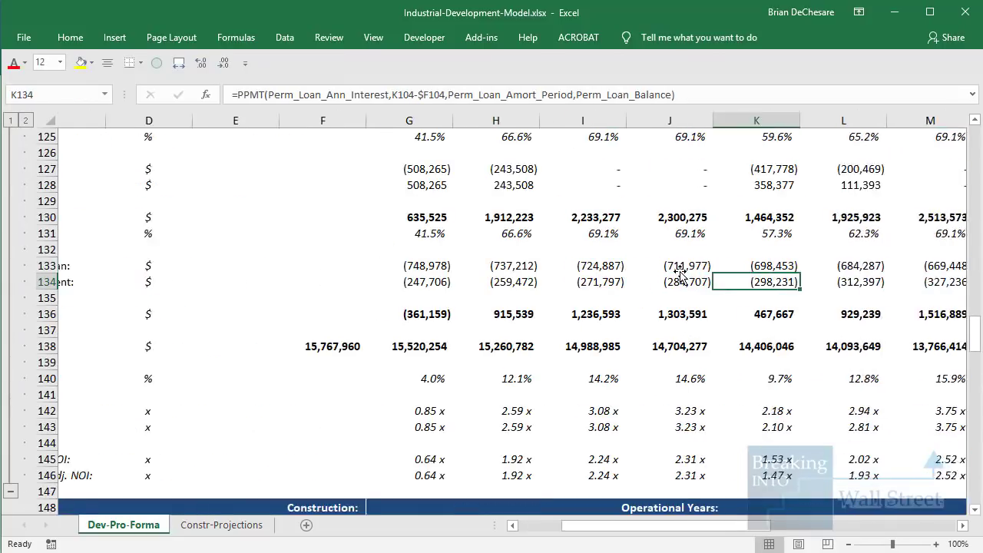
key("Left")
key("Left")
key("Left")
key("Left")
key("Left")
key("Left")
key("Left")
key("Left")
key("Left")
key("Left")
key("Left")
key("Right")
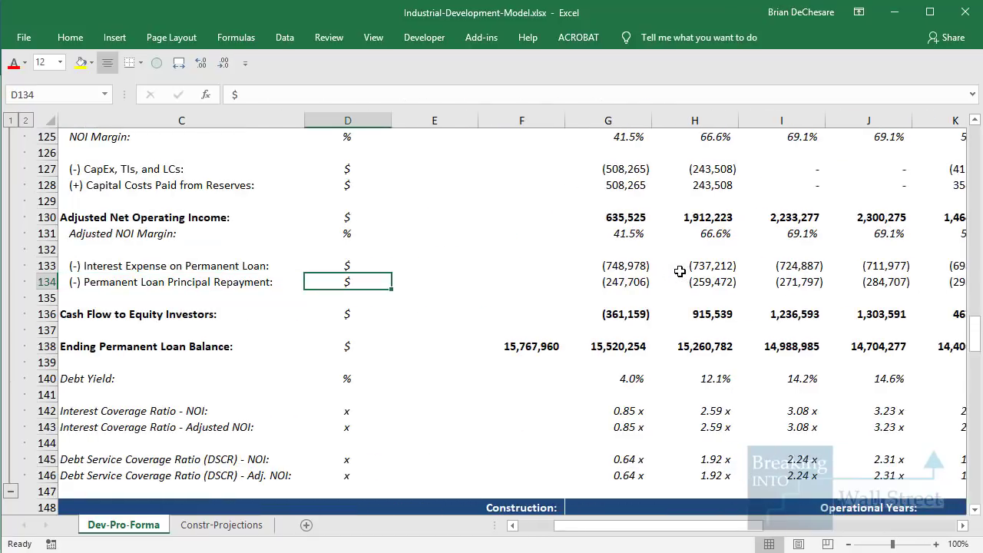
key("Left")
key("Left")
key("Right")
key("Right")
key("Right")
key("Right")
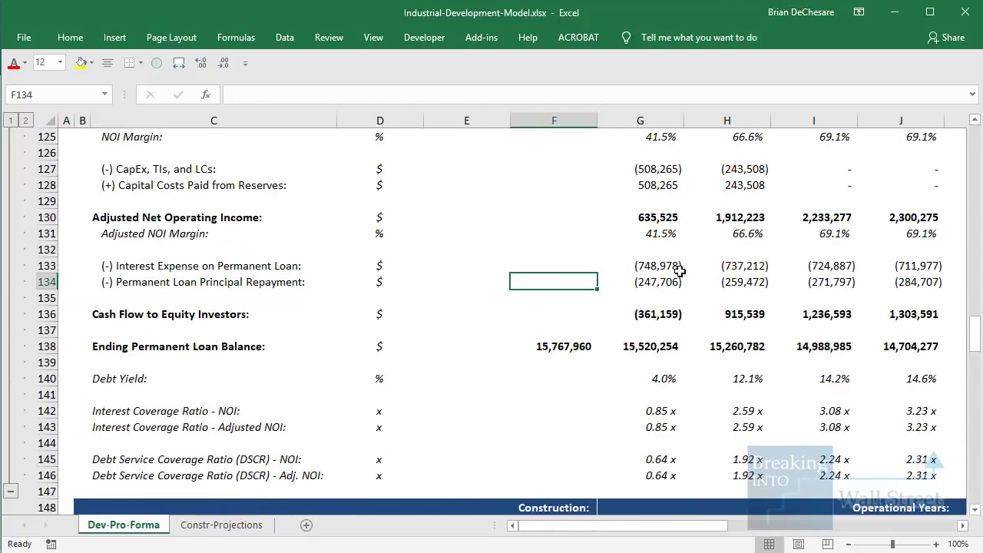
Step: Select the Cash Flow to Equity Investors for the seven operational years in G136:M136, then return to the start of the row
key("Right")
key("Down")
key("Down")
key("shift+Right")
key("shift+Right")
key("shift+Right")
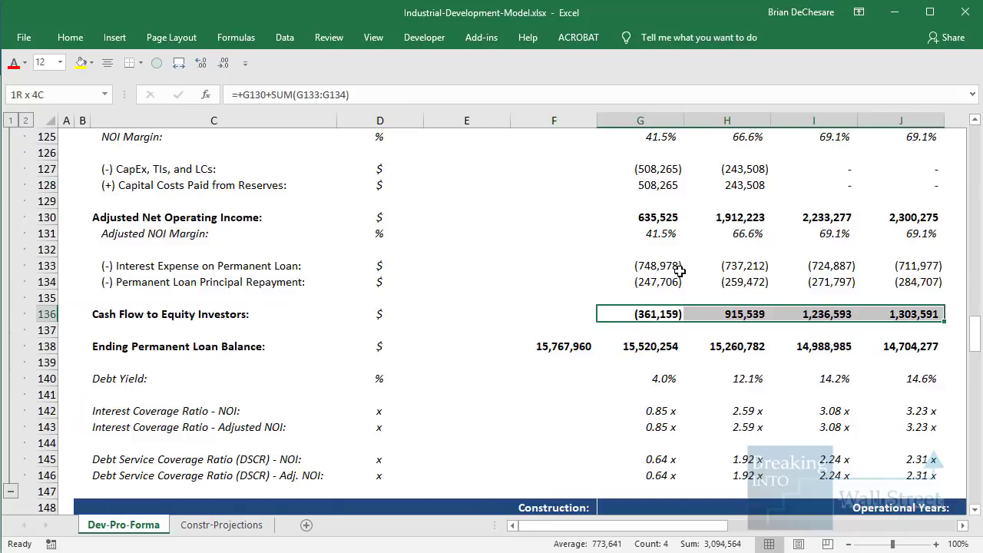
key("shift+Right")
key("shift+Right")
key("shift+Right")
key("Home")
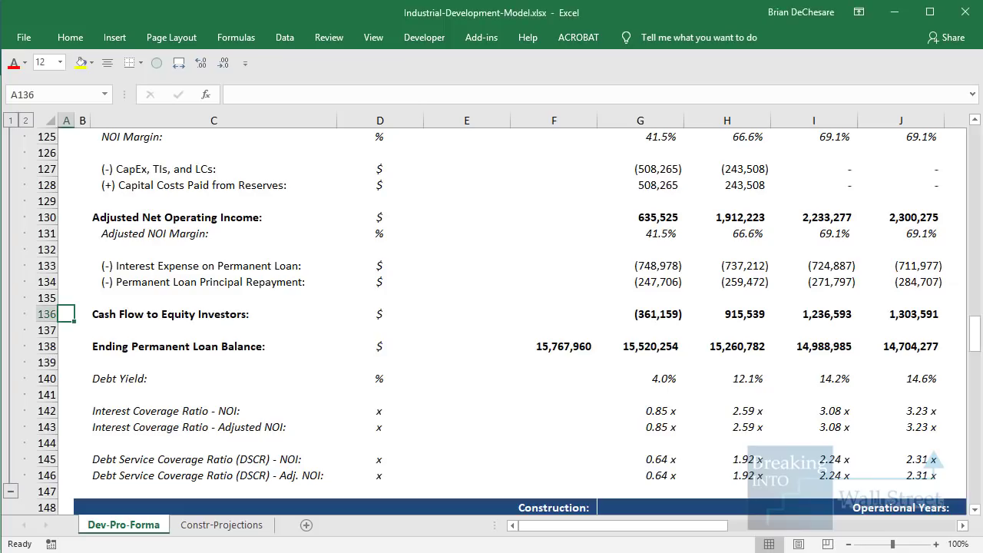
Step: In Returns to All Equity Investors, temporarily box the FY18 equity draws through construction loan refinanced, F158:F161, and the FY18 total cash flow
scroll(643, 338, "down", 8)
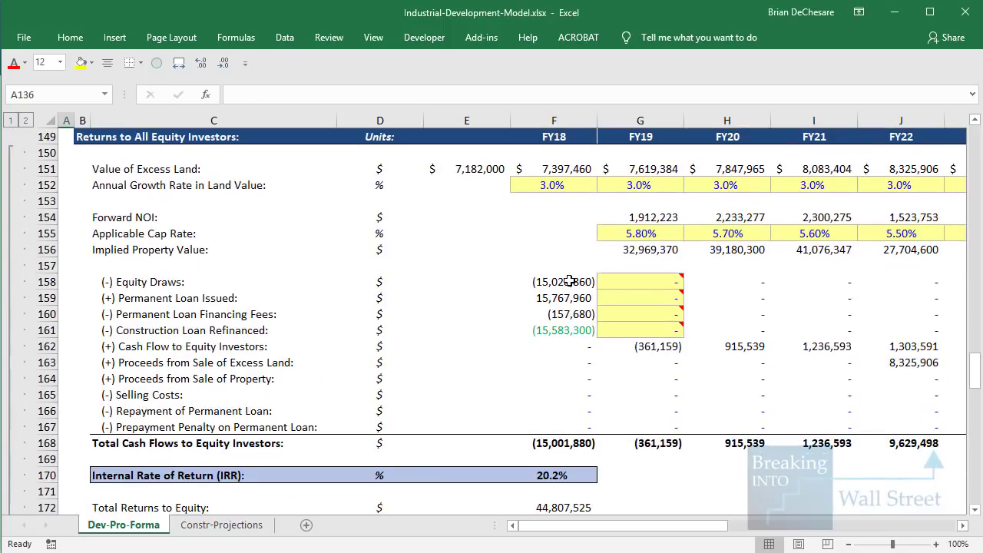
left_click(570, 265)
scroll(569, 295, "down", 1)
left_click(562, 377)
mouse_move(519, 221)
left_mouse_down()
mouse_move(604, 241)
mouse_move(610, 300)
left_mouse_up()
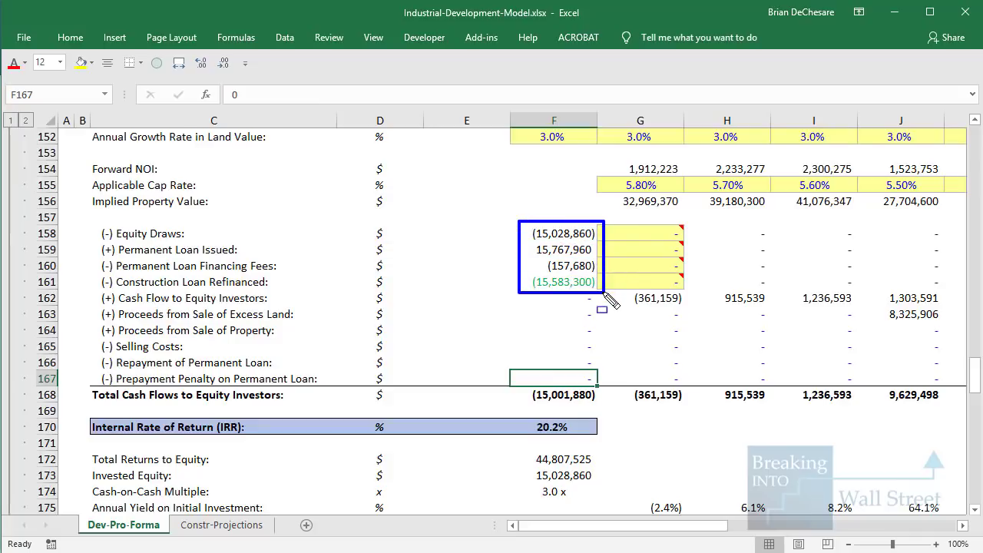
left_click_drag(507, 370, 603, 413)
key("Escape")
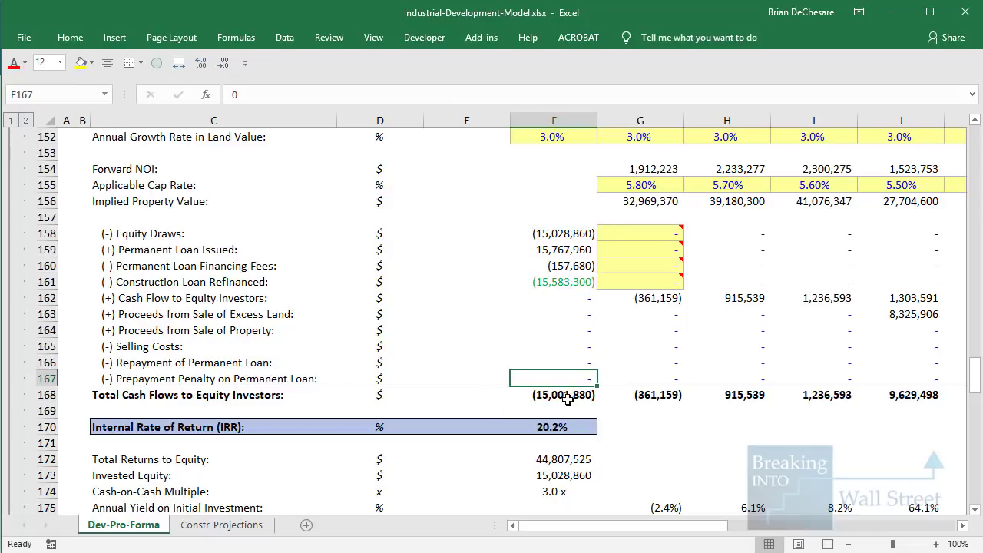
Step: Examine the FY18 Total Cash Flows to Equity Investors formula in F168
left_click(559, 395)
key("F2")
key("Escape")
Step: Select the Cash Flow to Equity Investors values in row 162 across the operational years, starting from G162
left_click(653, 302)
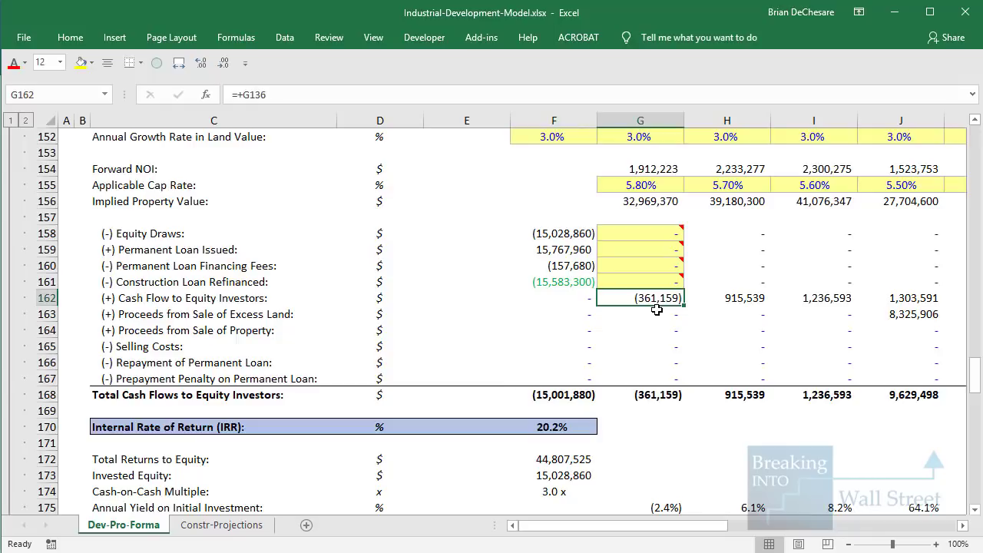
key("shift+Right")
key("shift+Right")
key("shift+Right")
key("shift+Right")
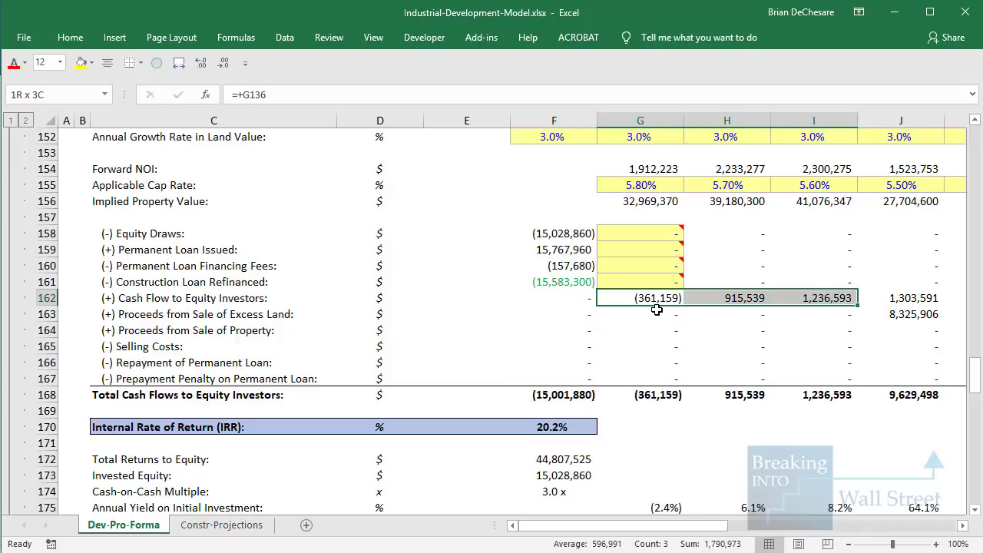
key("shift+Right")
key("shift+Left")
key("shift+Left")
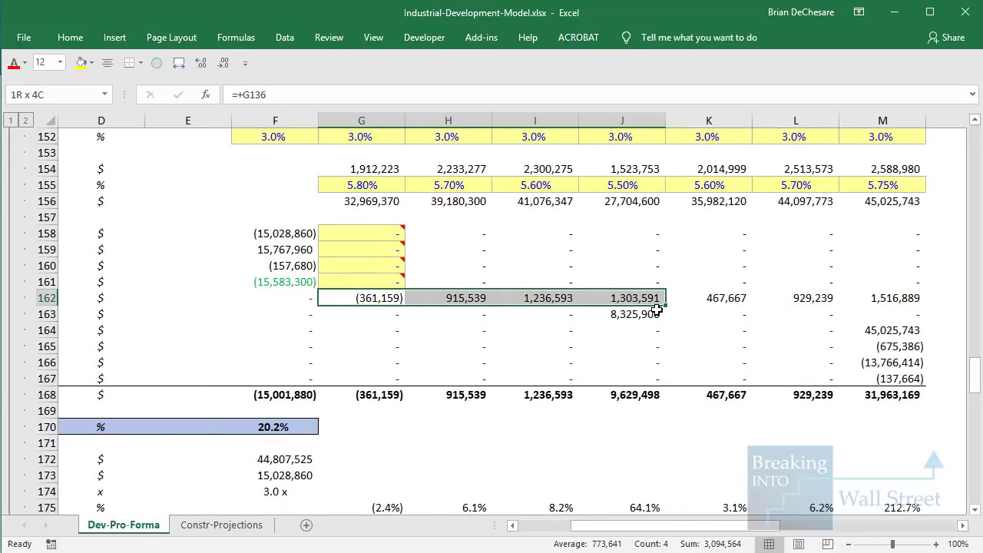
key("shift+Right")
key("shift+Right")
Step: Link the FY22 Proceeds from Sale of Excess Land in J163 to the Value of Excess Land with =+J151
key("Down")
key("Right")
key("Right")
key("Right")
type("=+")
key("ctrl+Up")
key("ctrl+Up")
key("ctrl+Up")
key("ctrl+Up")
key("ctrl+Up")
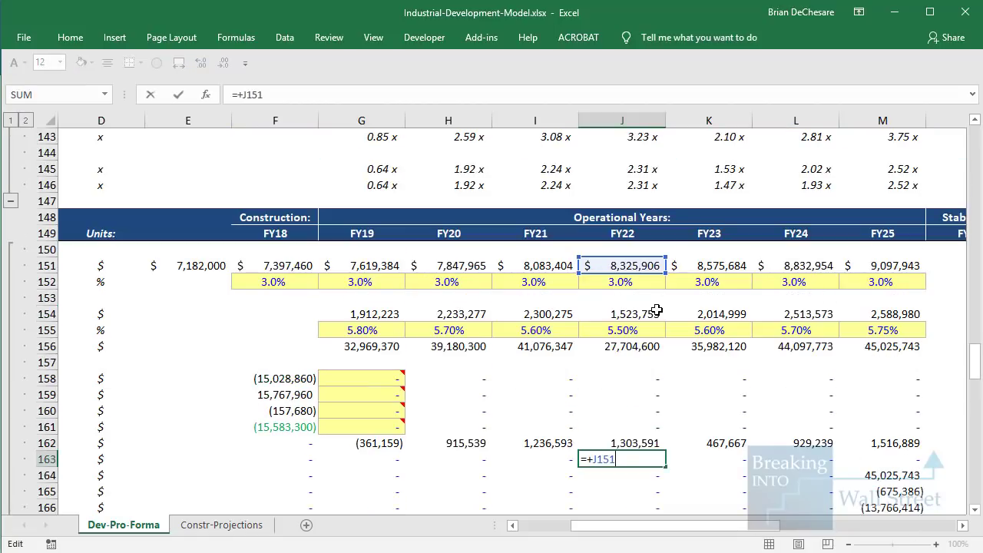
key("ctrl+Return")
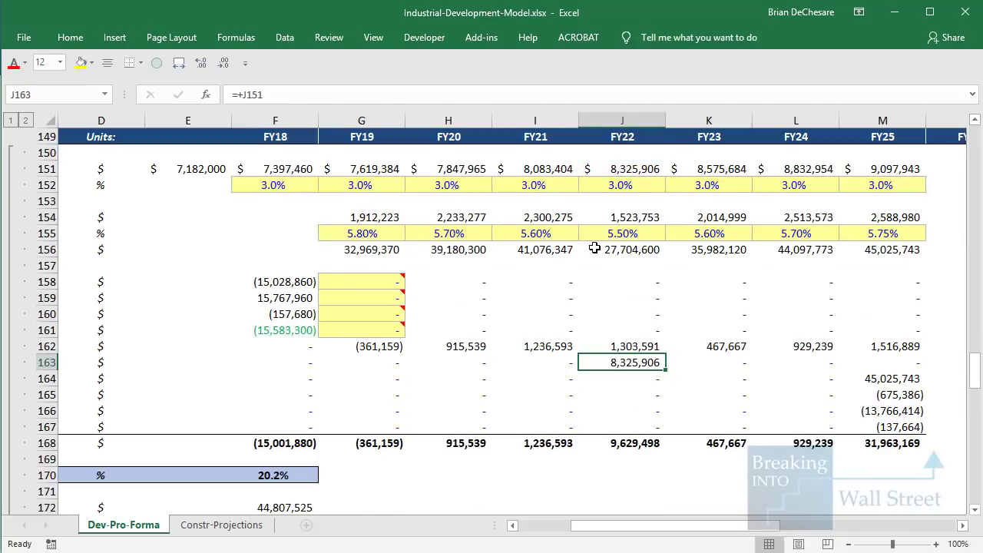
Step: Go along to FY25 and temporarily box the property sale proceeds, selling costs, loan repayment and prepayment penalty in M164:M167
key("Left")
key("Left")
key("Left")
key("Right")
key("Right")
key("Right")
key("Right")
key("Right")
key("Right")
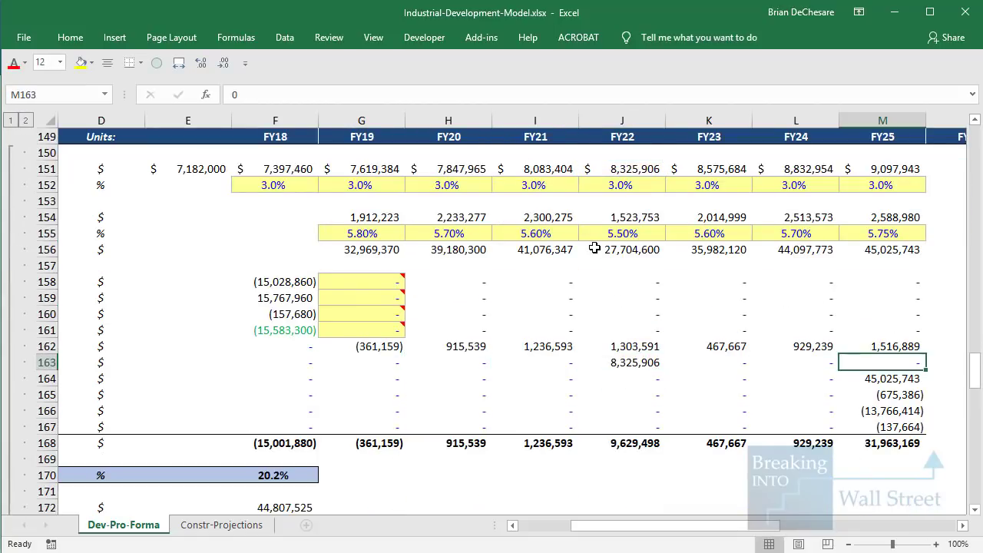
key("Up")
scroll(594, 248, "down", 3)
mouse_move(855, 218)
left_mouse_down()
mouse_move(947, 246)
mouse_move(937, 293)
left_mouse_up()
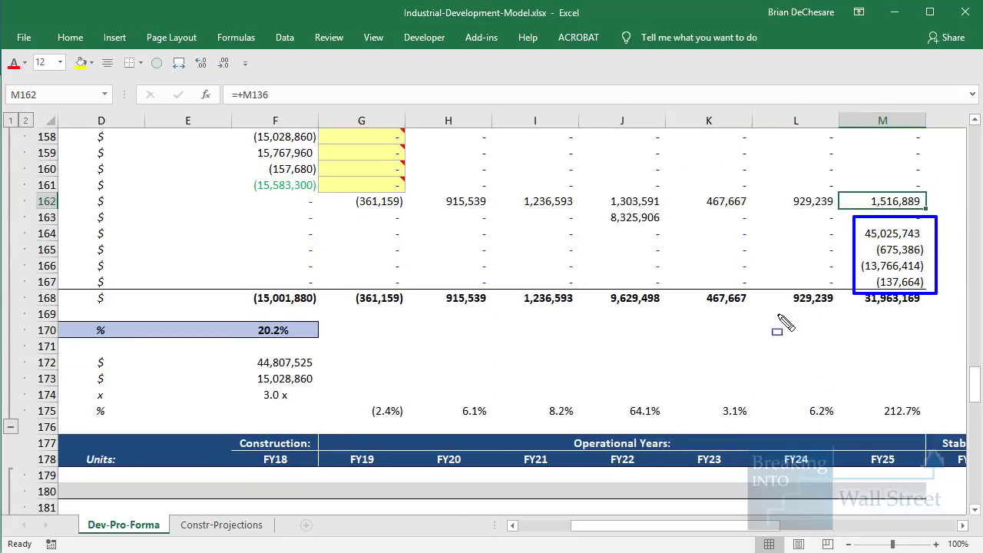
key("Escape")
Step: Return to the row labels and temporarily box the equity investors' Internal Rate of Return (IRR) in F170
left_click(556, 526)
left_click_drag(511, 308, 620, 350)
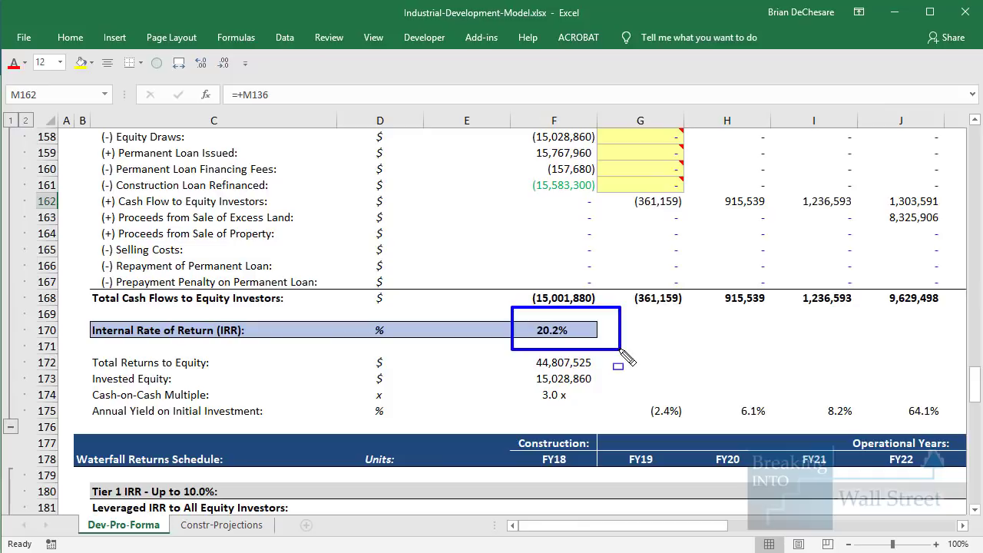
key("Escape")
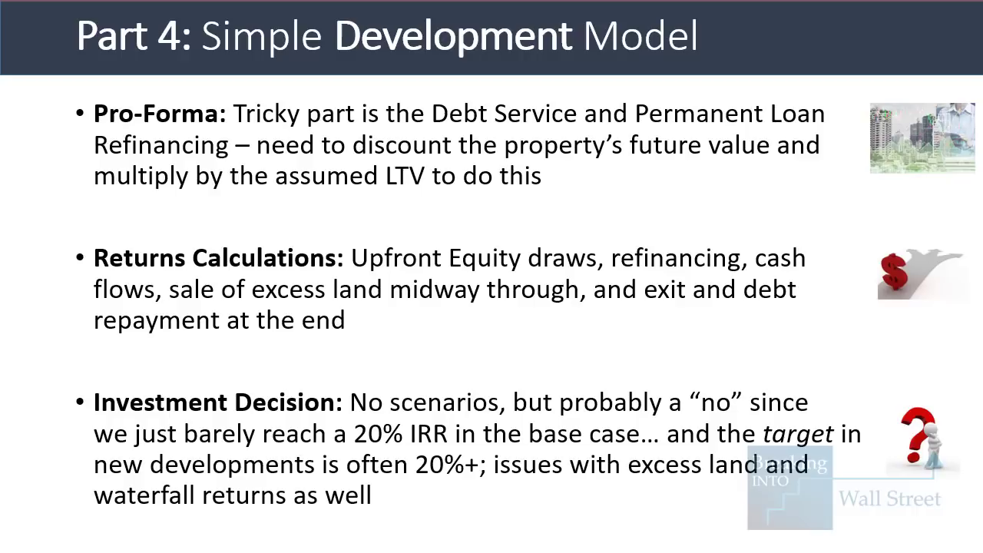
left_click_drag(617, 440, 826, 486)
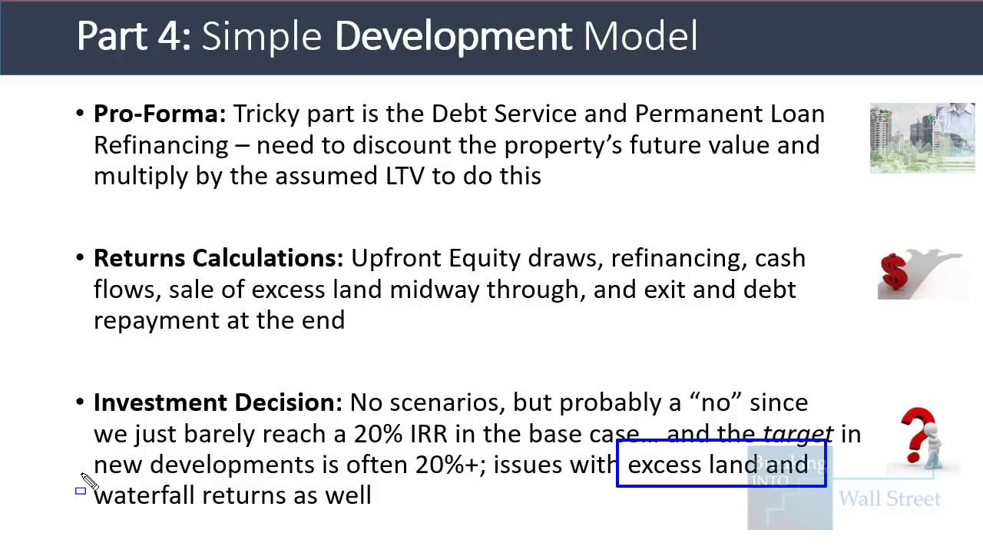
mouse_move(86, 482)
left_mouse_down()
mouse_move(430, 545)
mouse_move(430, 530)
left_mouse_up()
key("Escape")
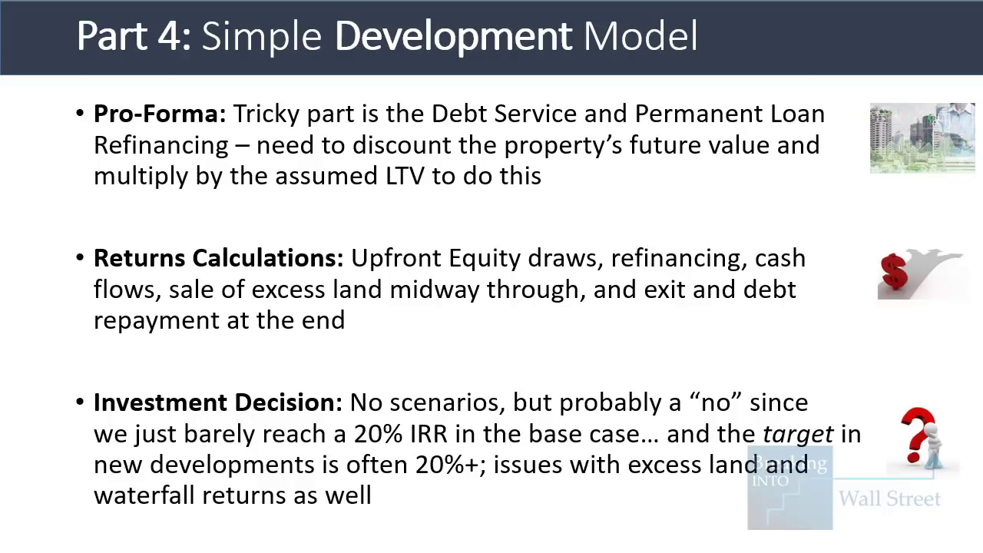
Step: Switch back to the Excel model and temporarily box the Limited Partners' and Developers' IRRs in Returns Analysis by Investor Group
key("alt+Tab")
scroll(392, 428, "down", 19)
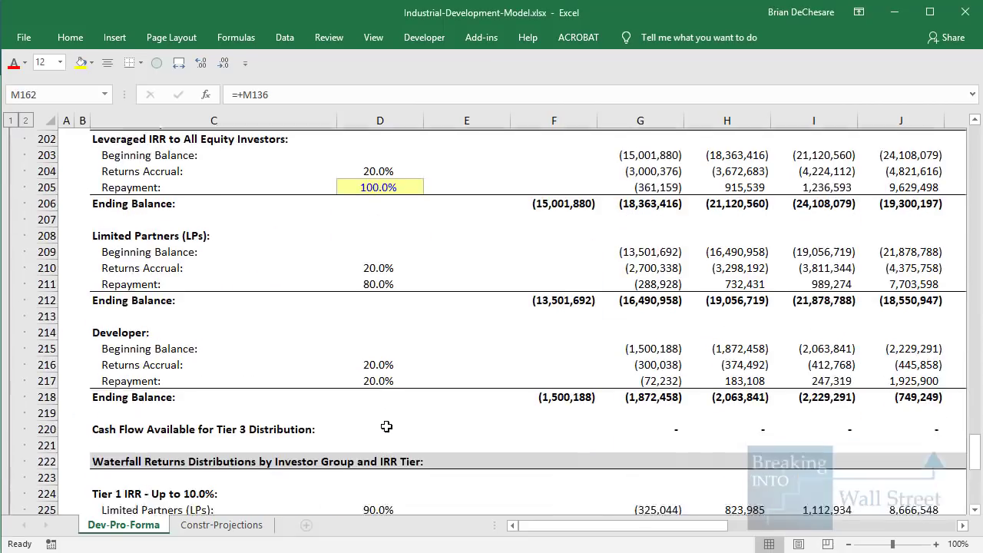
scroll(392, 428, "down", 7)
scroll(401, 401, "up", 4)
left_click(432, 430)
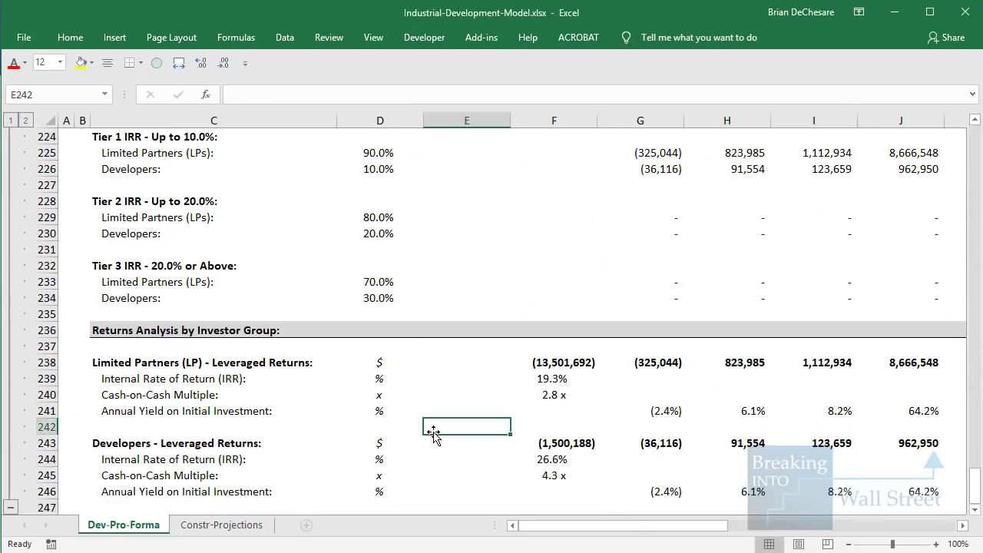
scroll(434, 434, "down", 1)
scroll(432, 434, "down", 1)
left_click(432, 434)
key("ctrl+2")
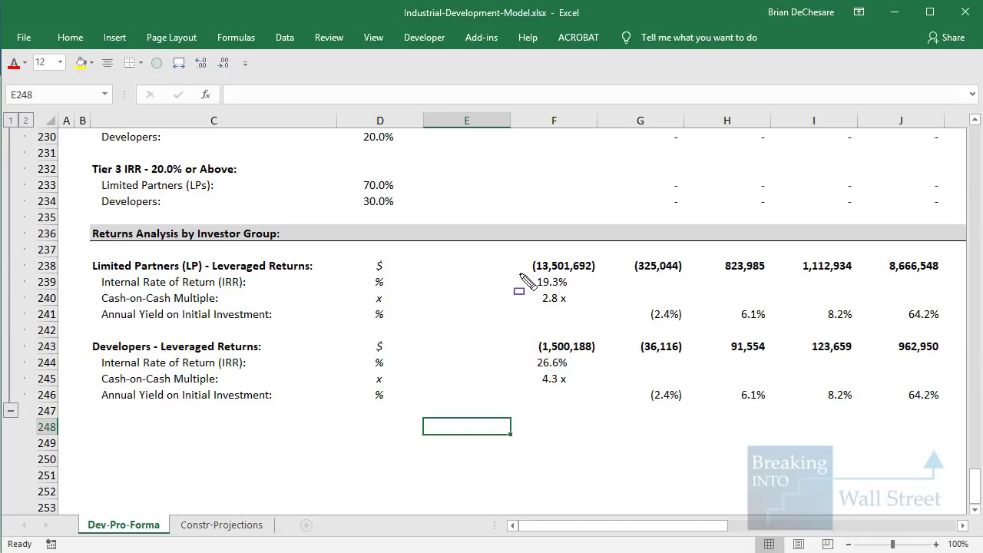
left_click_drag(519, 274, 588, 290)
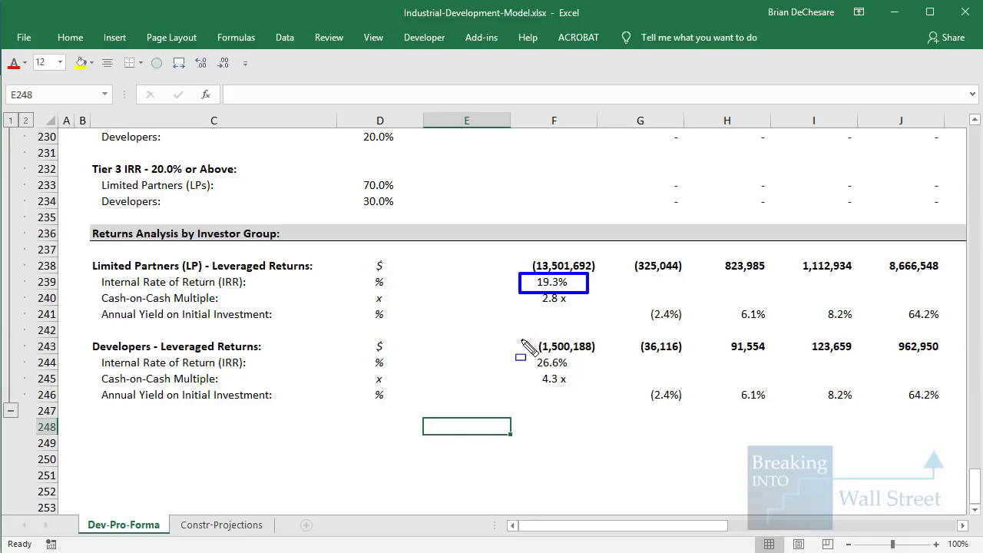
left_click_drag(522, 344, 586, 376)
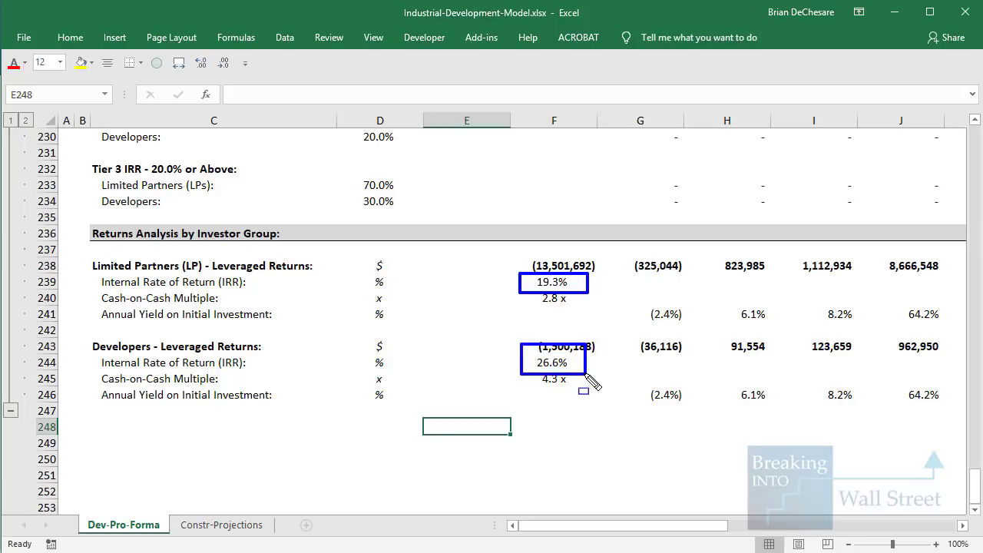
key("Escape")
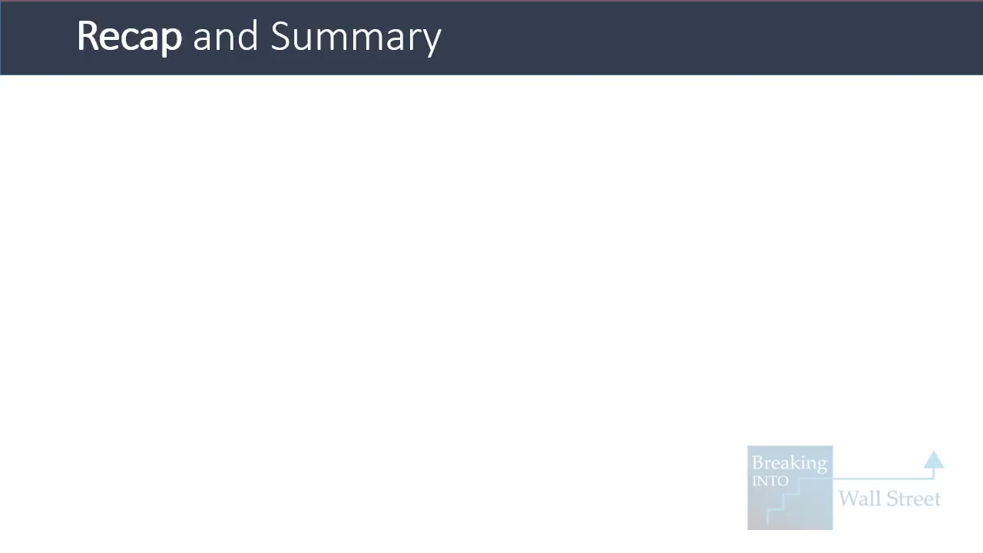
key("Right")
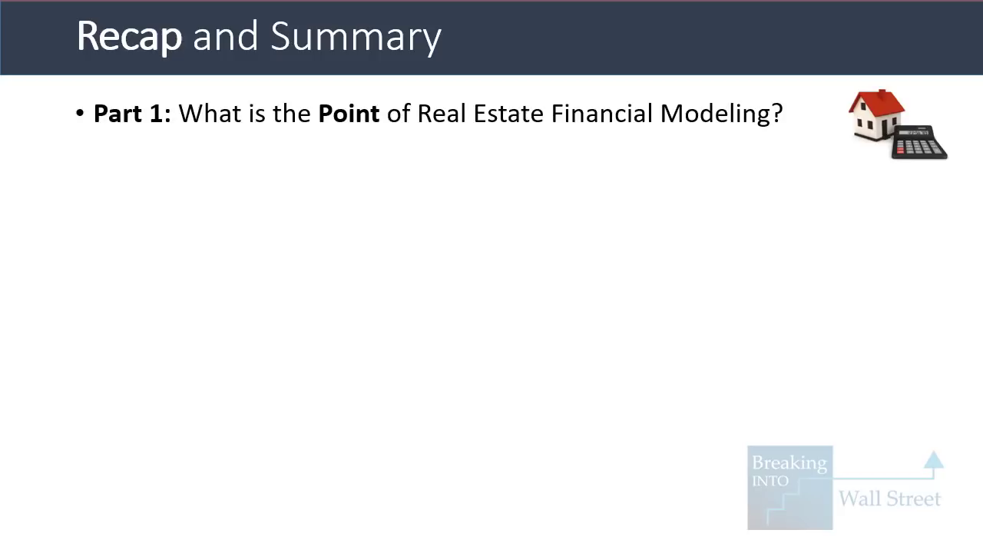